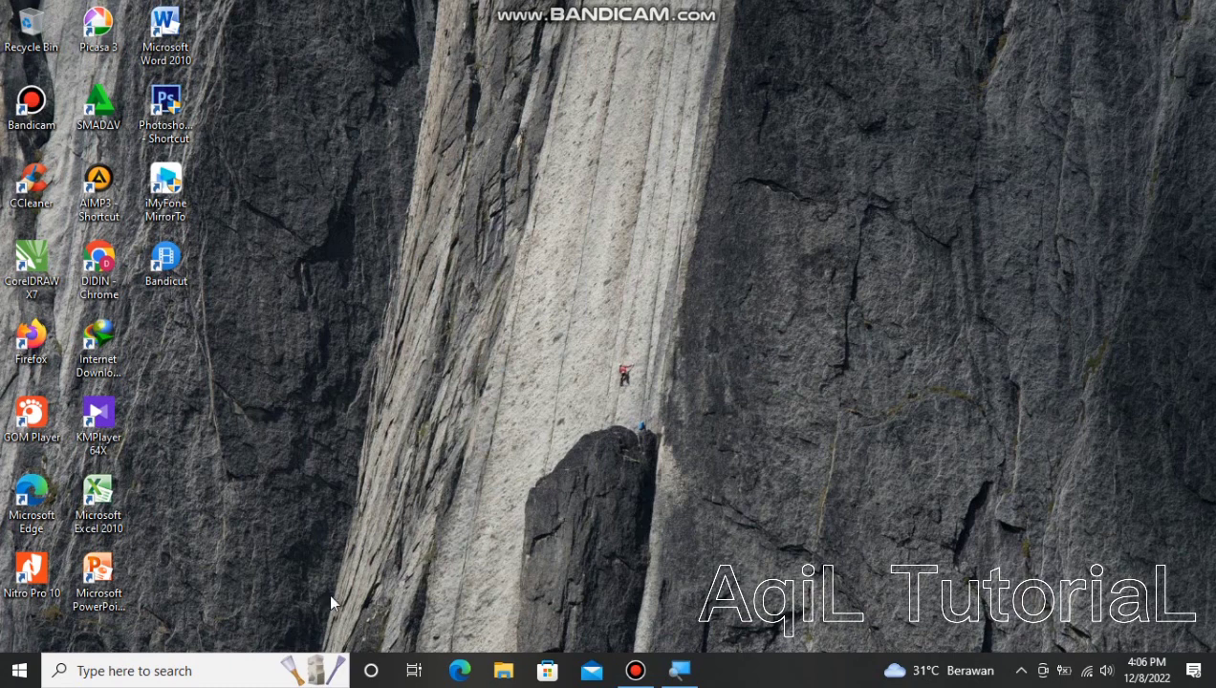
left_click(145, 673)
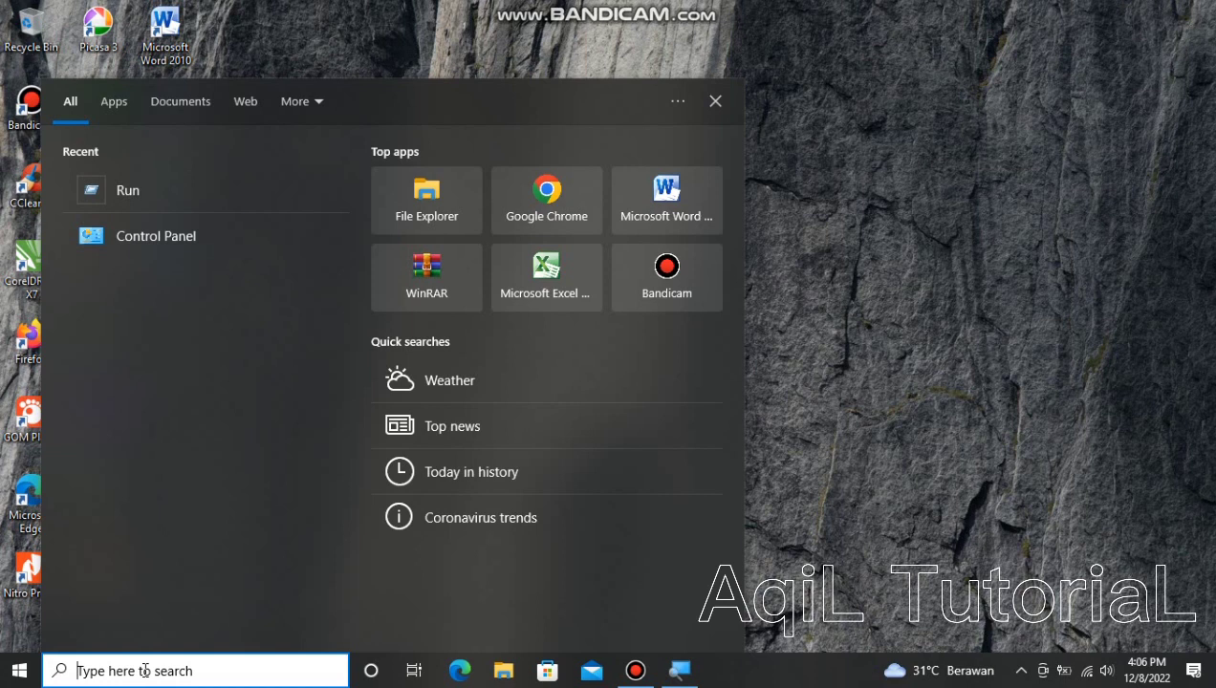
type("Run")
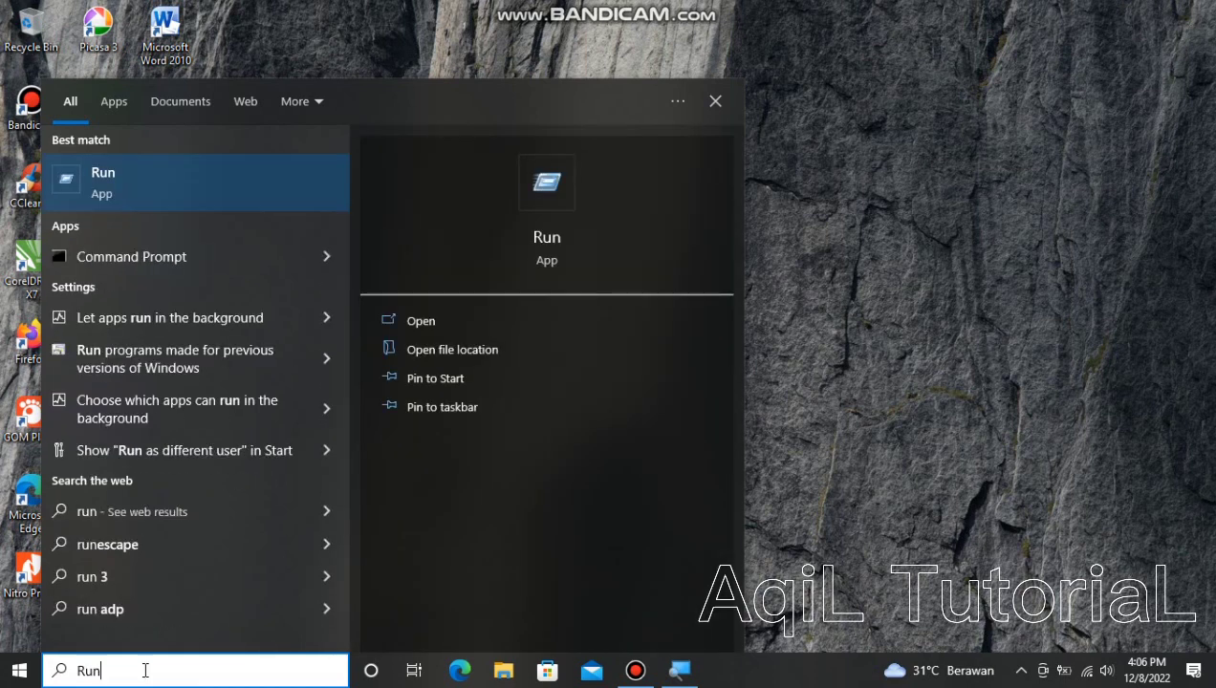
left_click(161, 190)
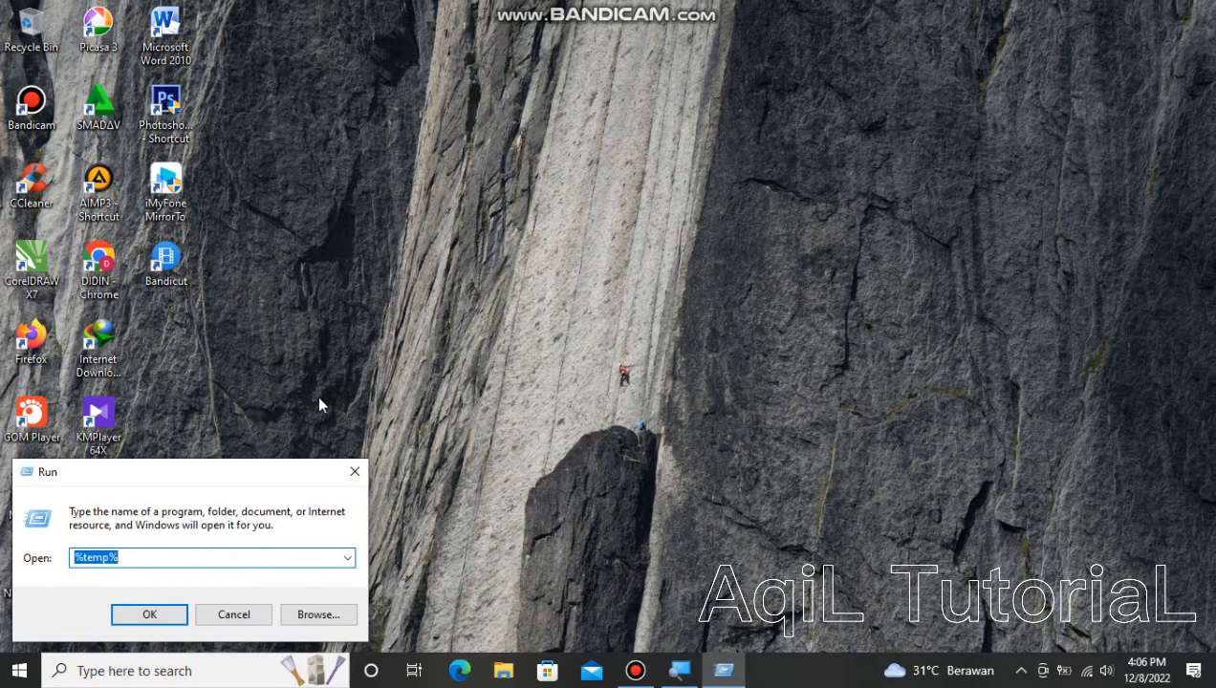
left_click_drag(242, 472, 600, 282)
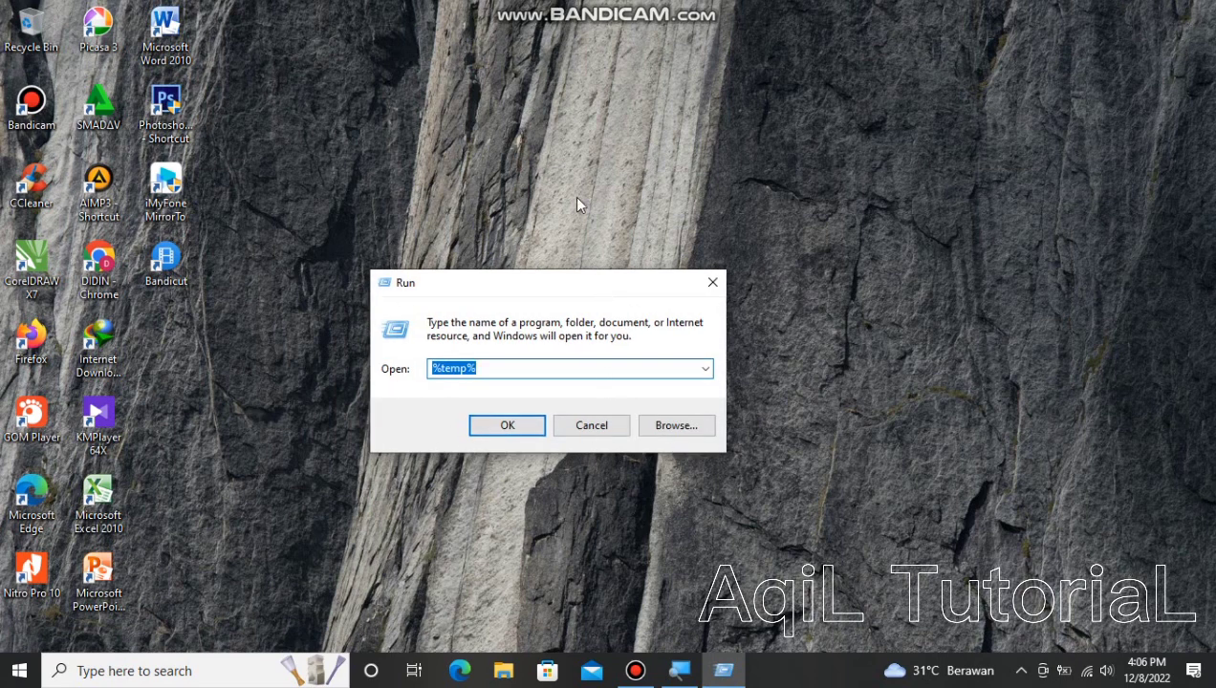
left_click(590, 427)
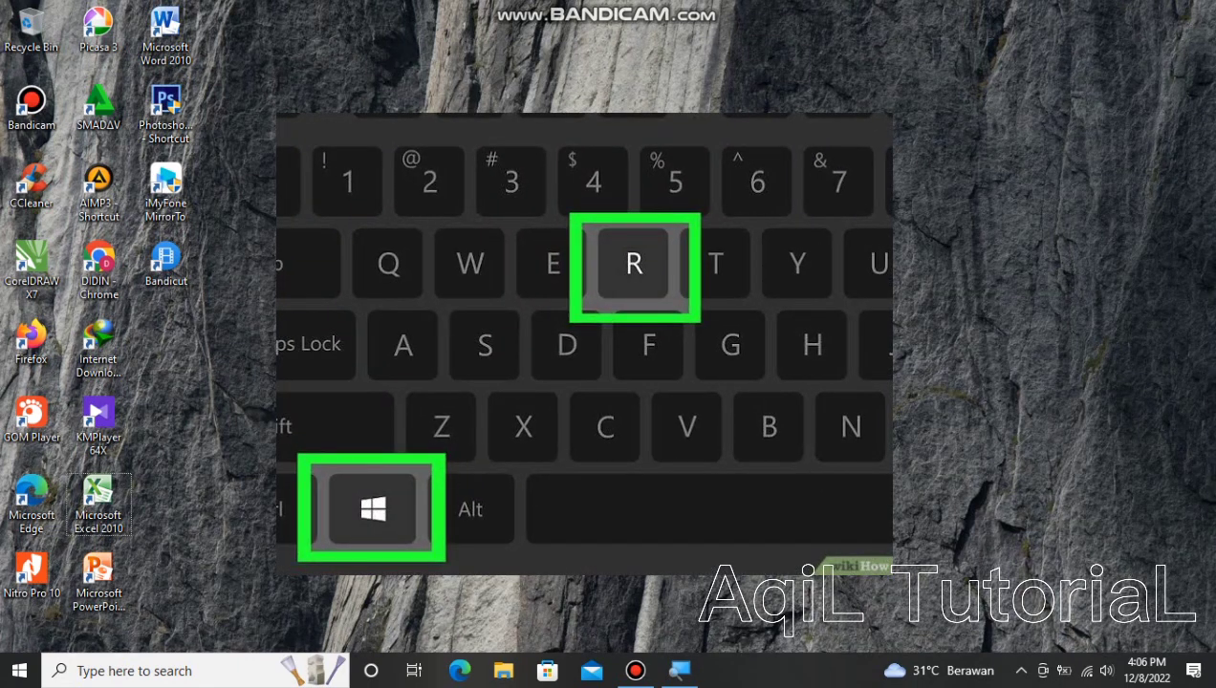
- Open the user's local Temp folder by running %temp% from the Run dialog
key("super+r")
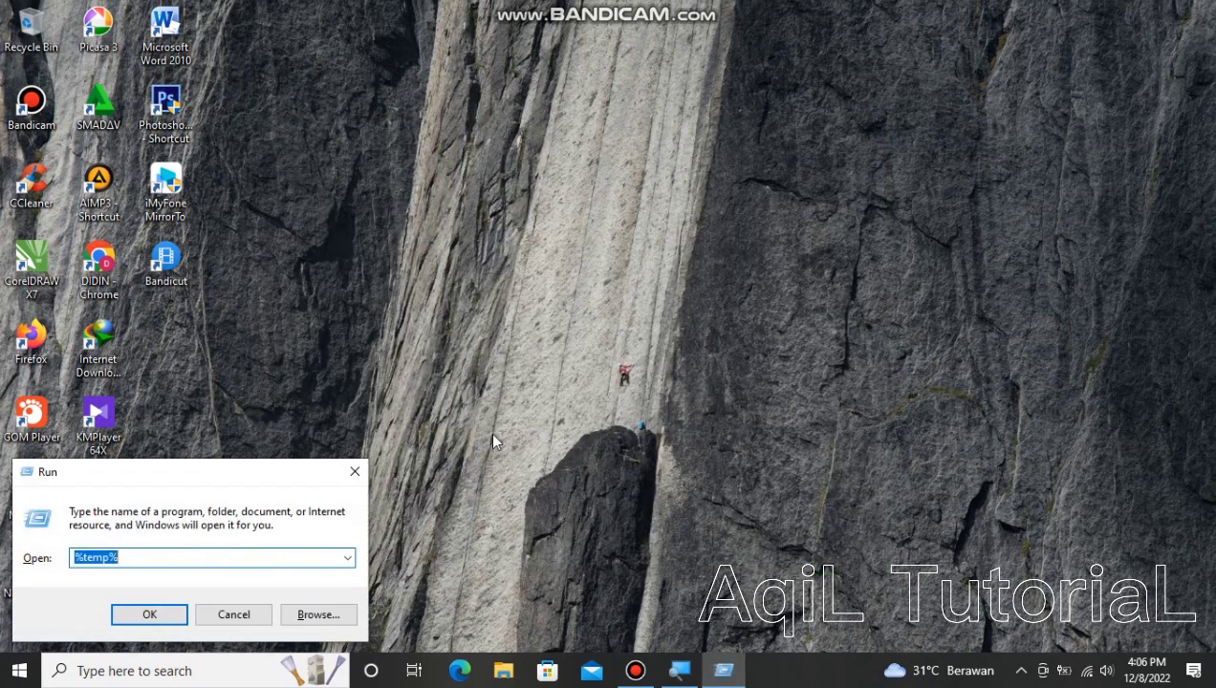
left_click_drag(252, 476, 595, 307)
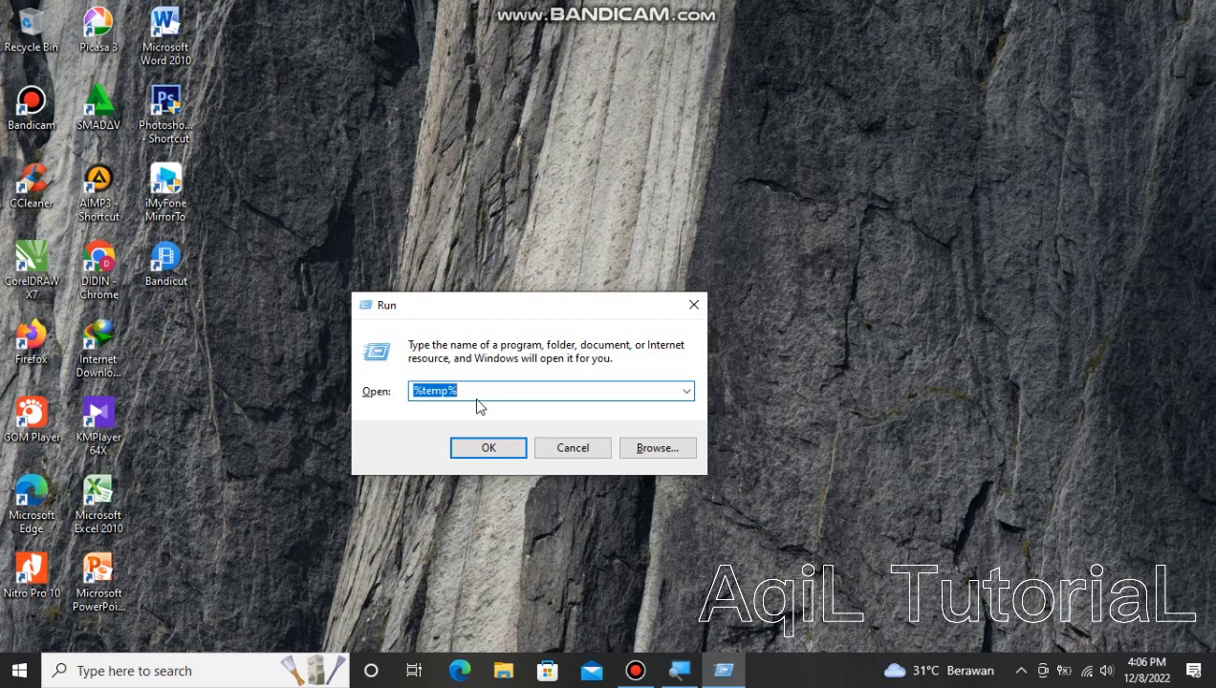
key("Return")
type("%temo")
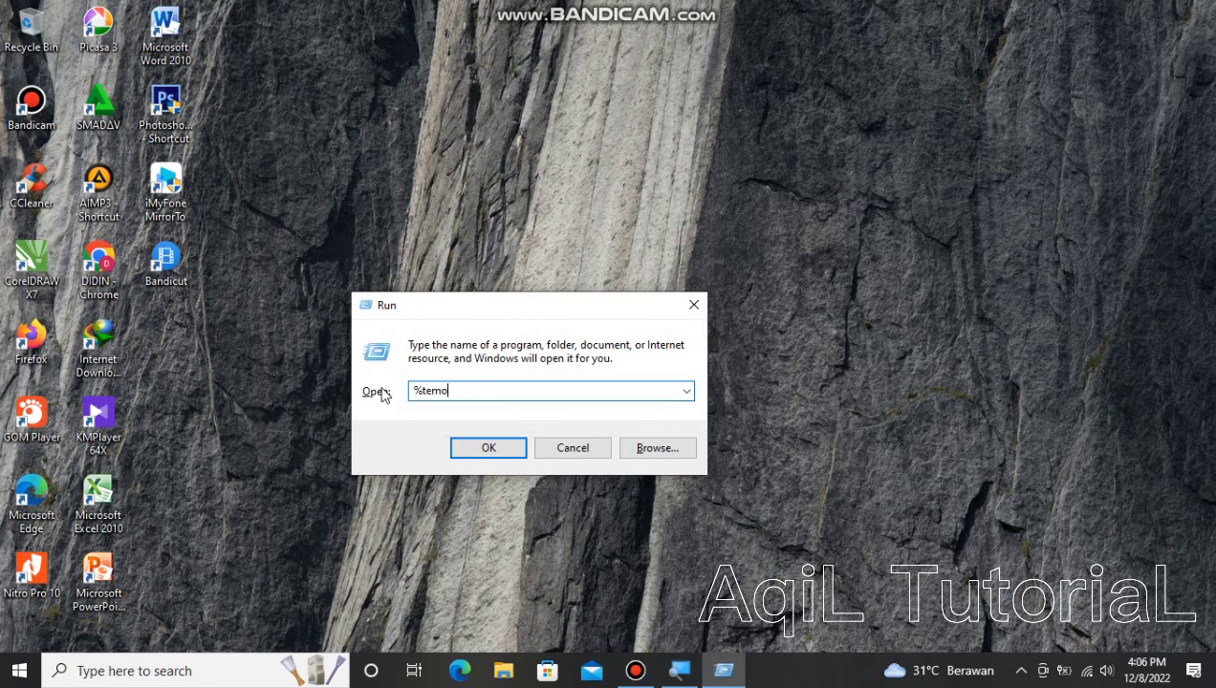
key("BackSpace")
type("p")
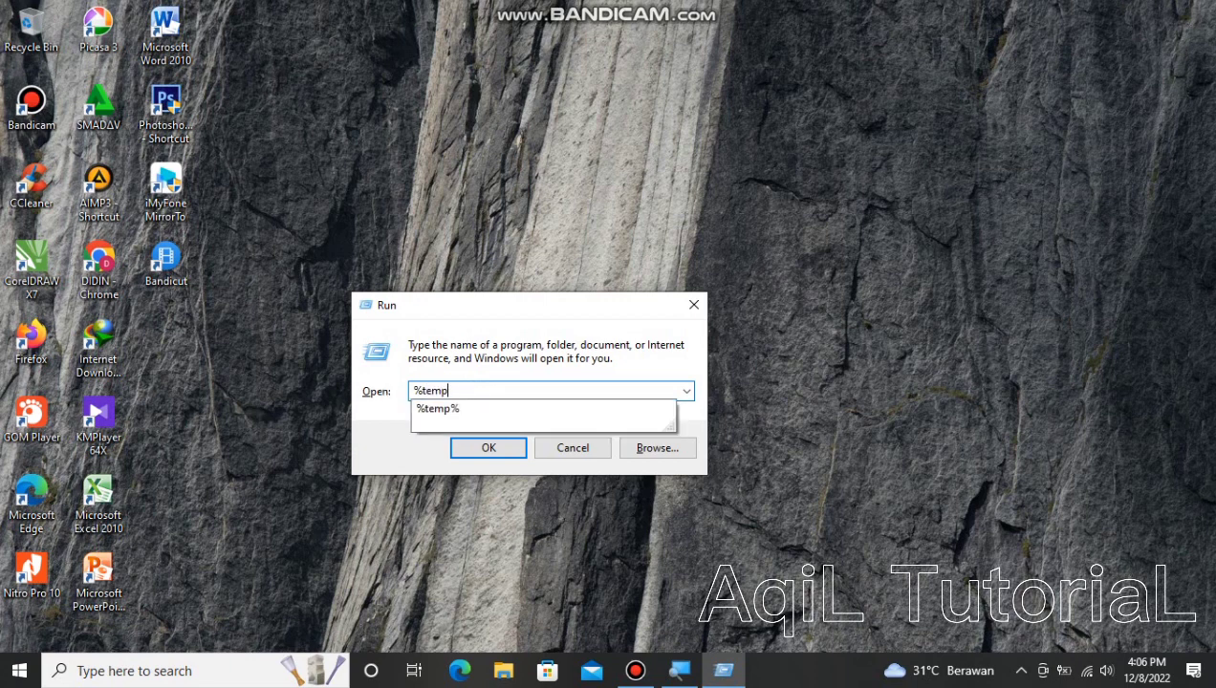
type("%")
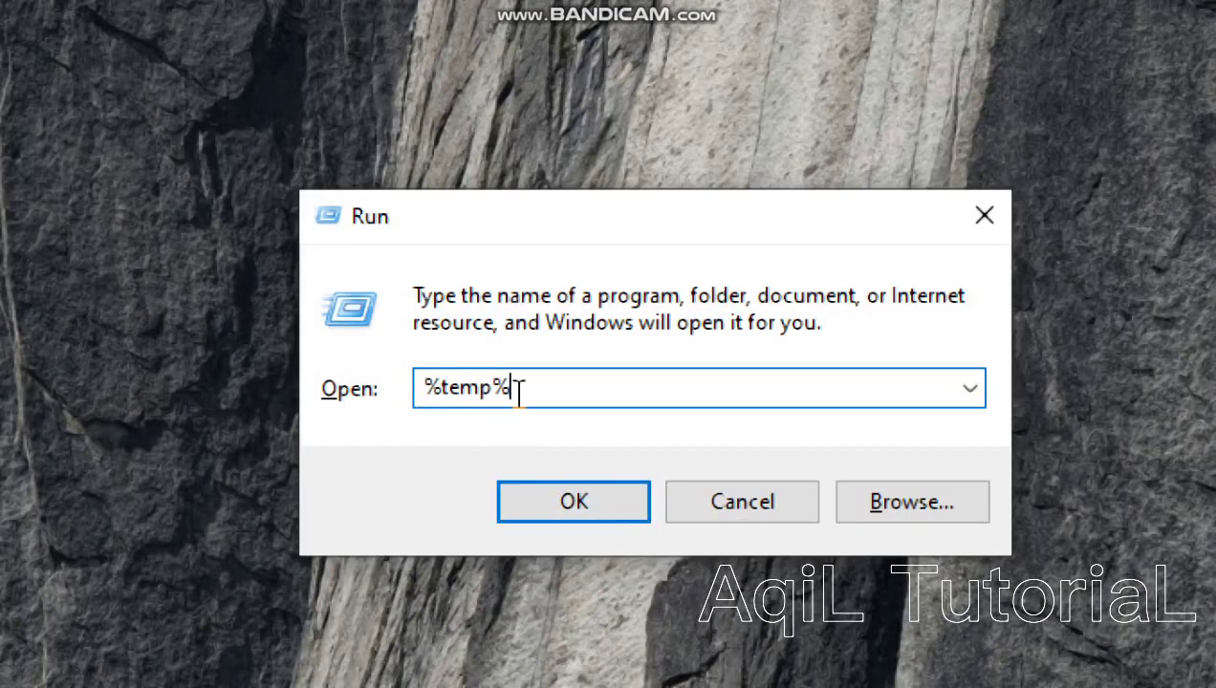
left_click(569, 498)
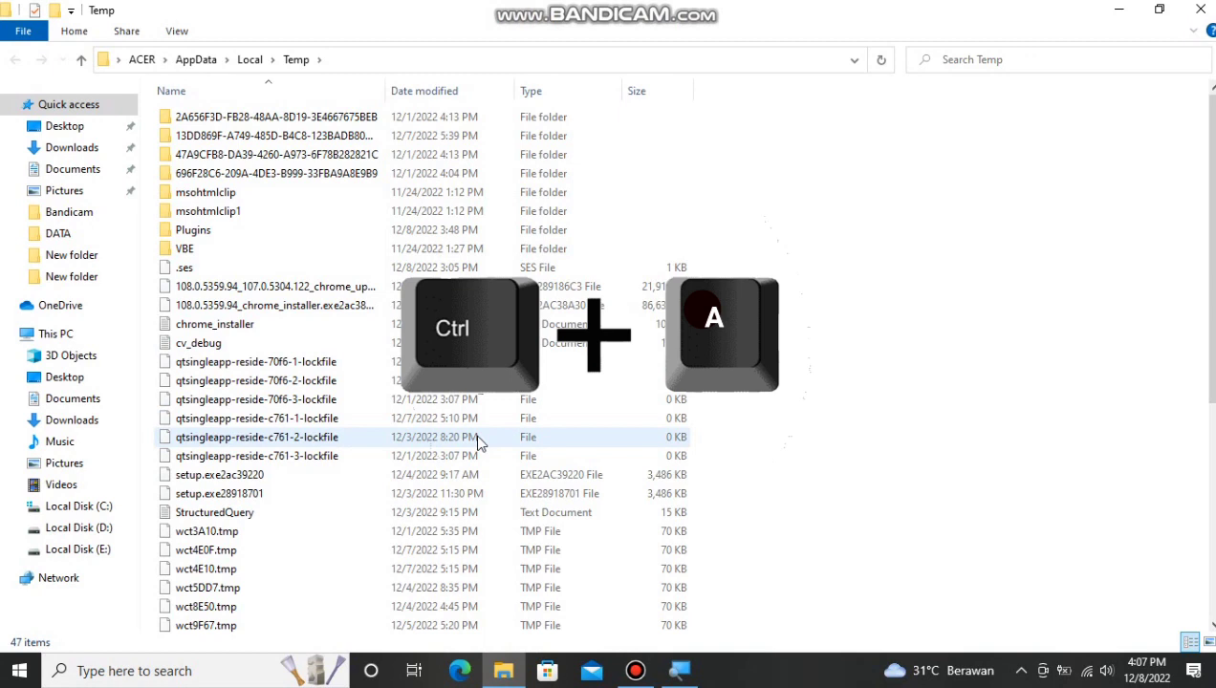
- Delete everything in the user's Temp folder, skipping all items that are in use, and close the folder window
key("ctrl+a")
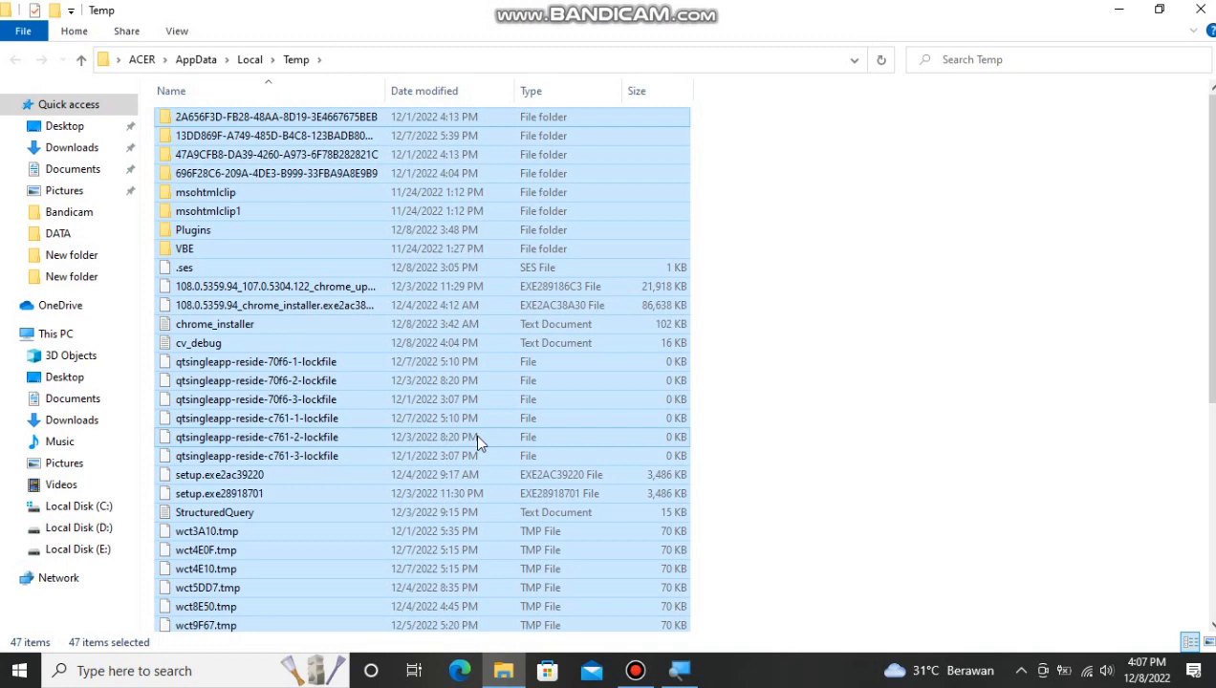
key("Delete")
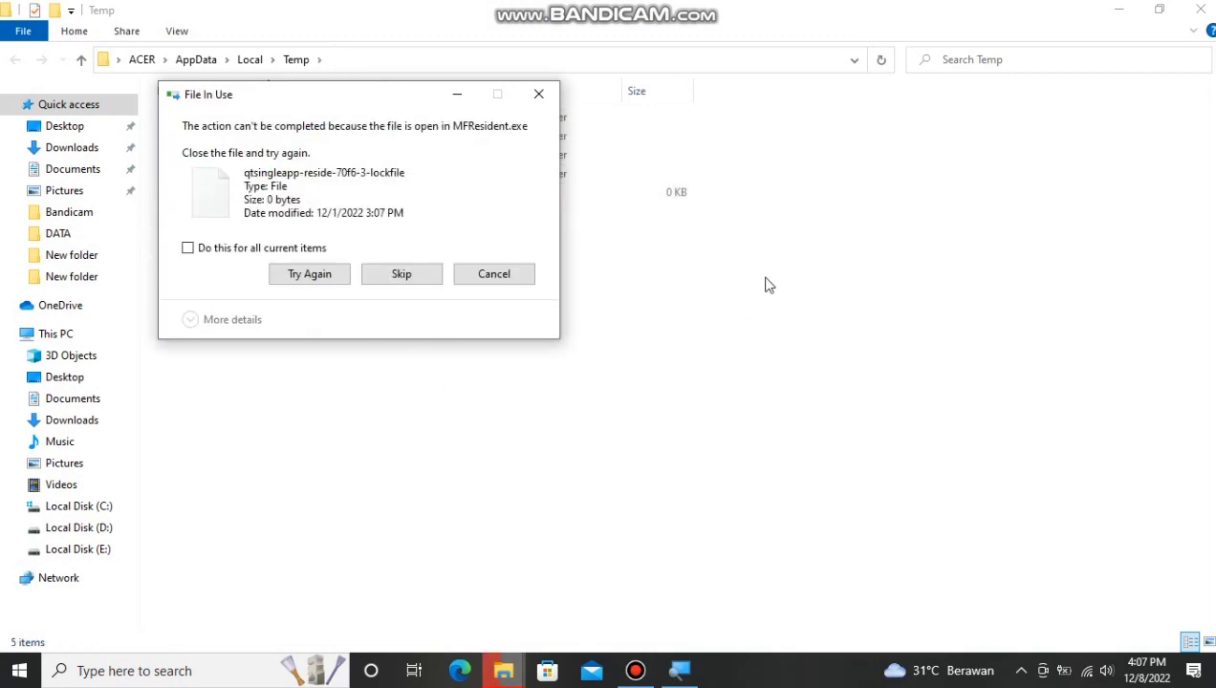
left_click_drag(341, 102, 480, 212)
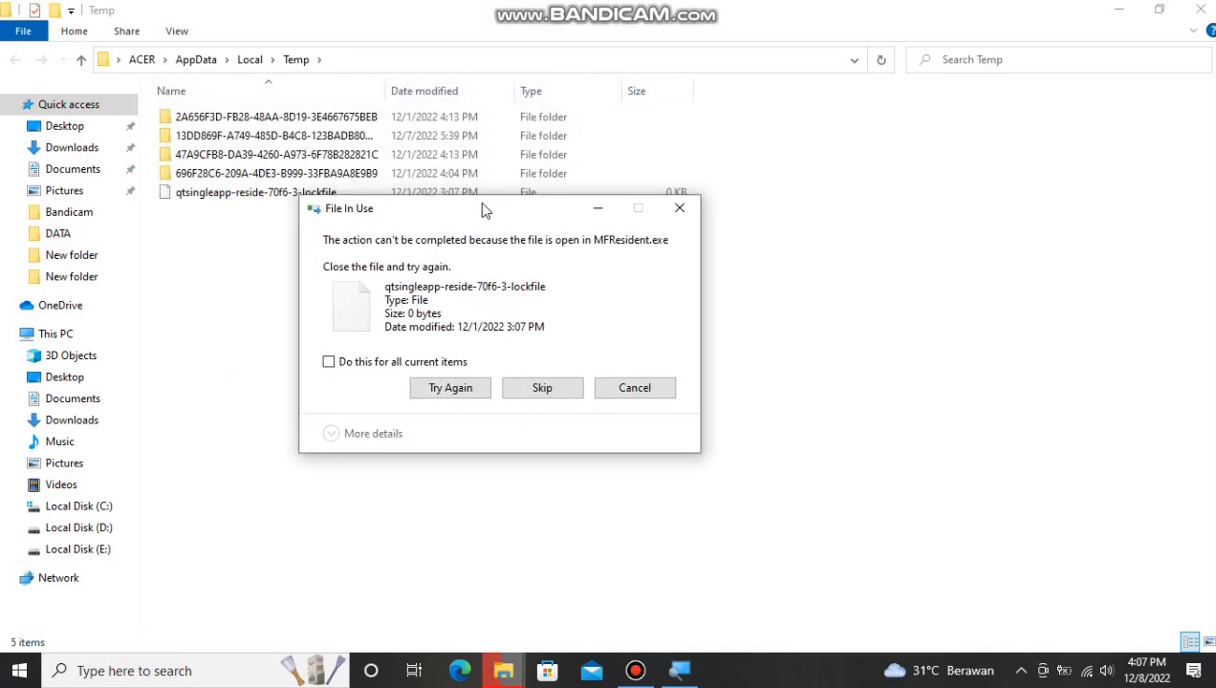
left_click(328, 362)
left_click(543, 390)
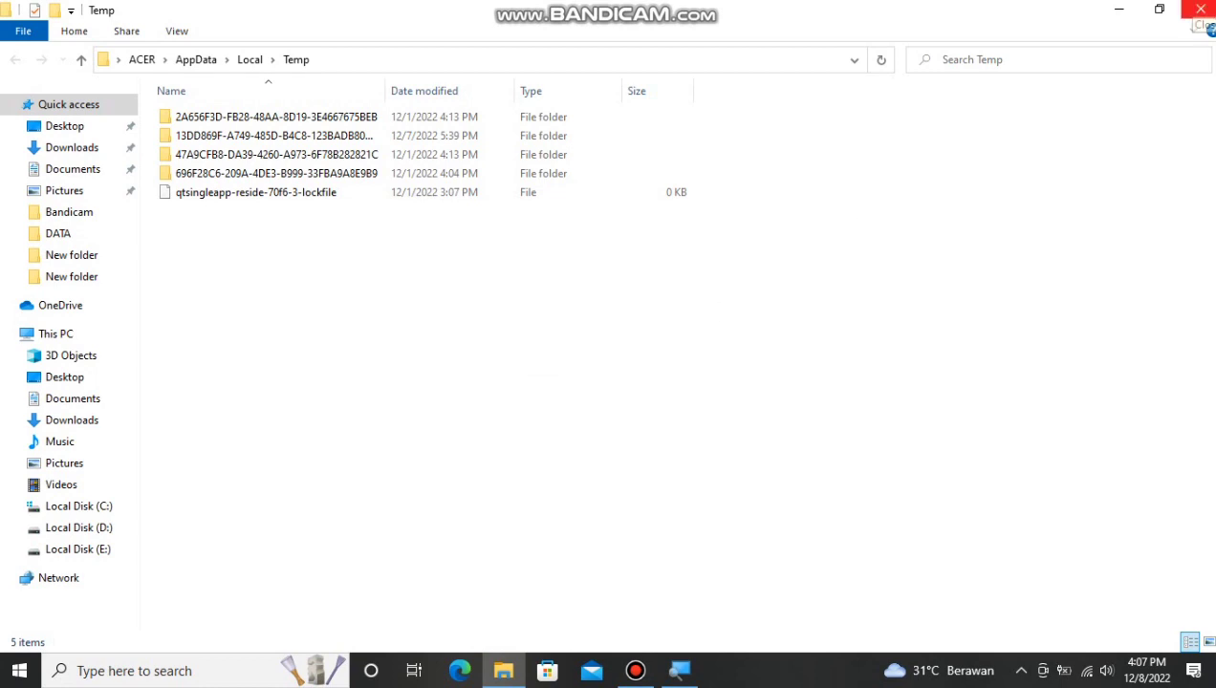
left_click(1201, 10)
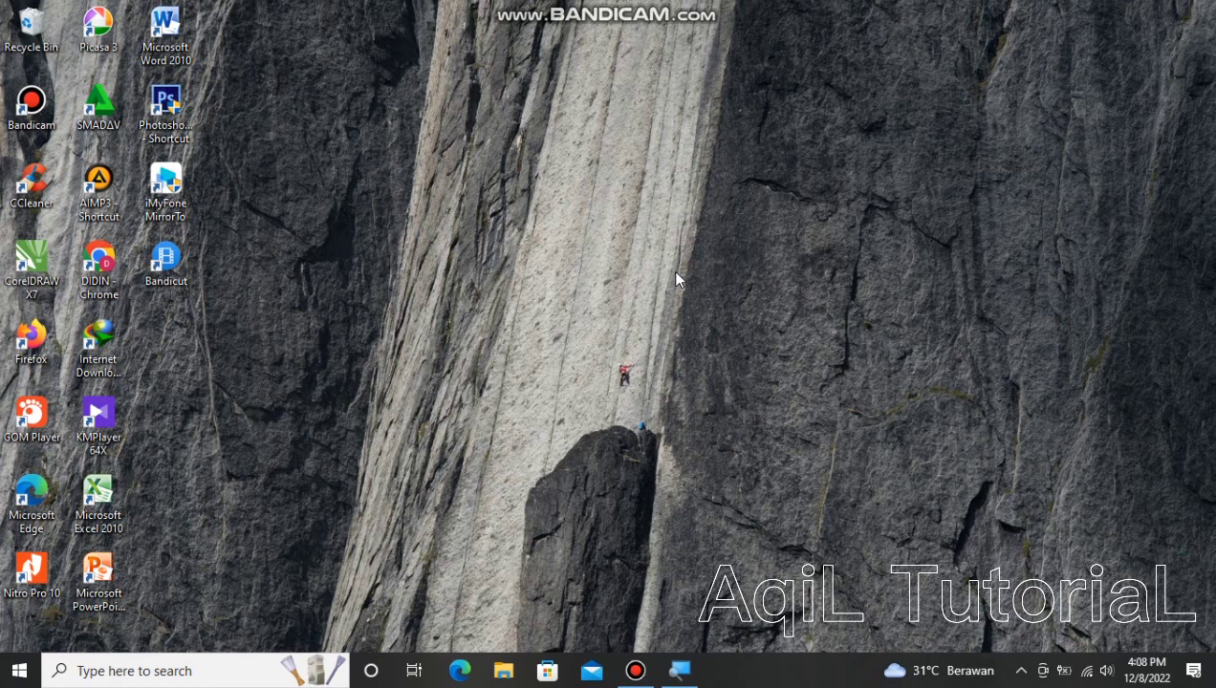
- Open the Windows Temp folder by running temp from the Run dialog
key("super+r")
left_click_drag(239, 469, 608, 330)
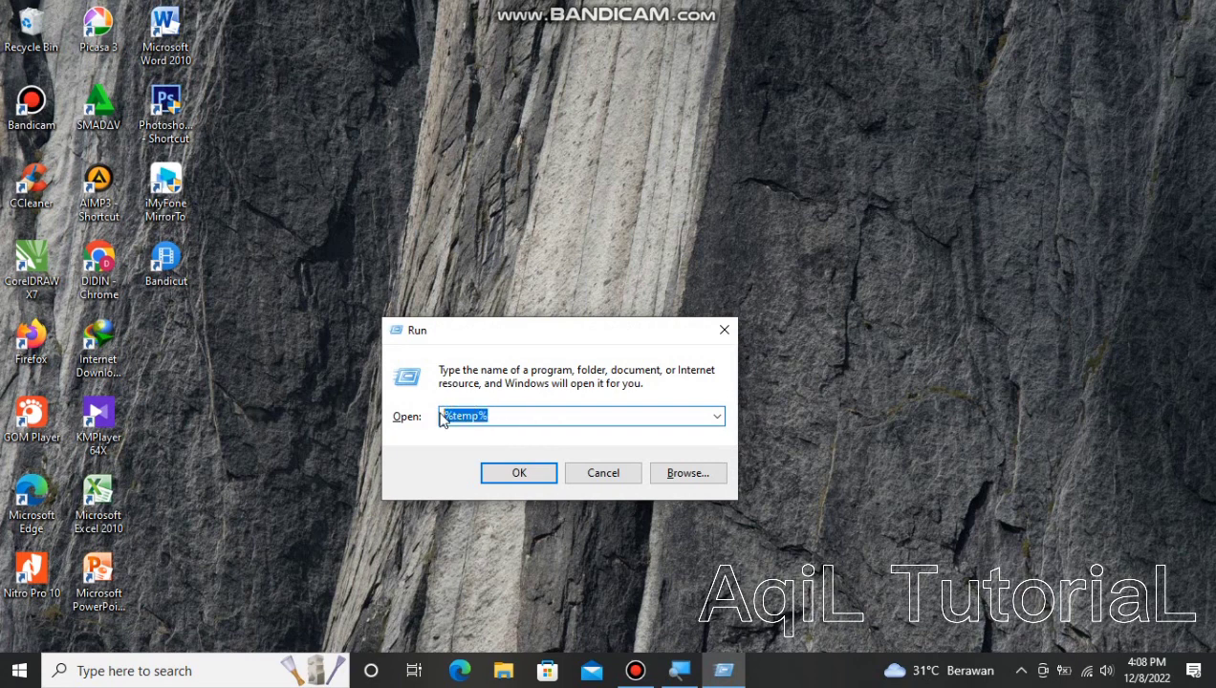
type("temp")
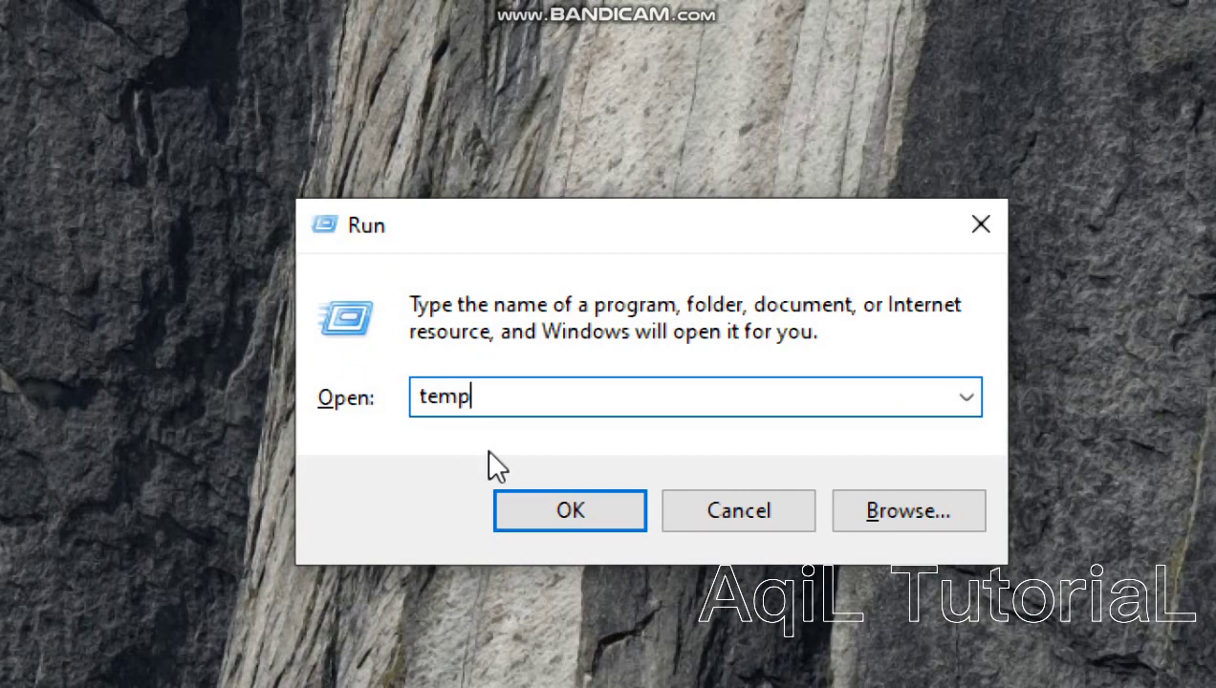
left_click(585, 513)
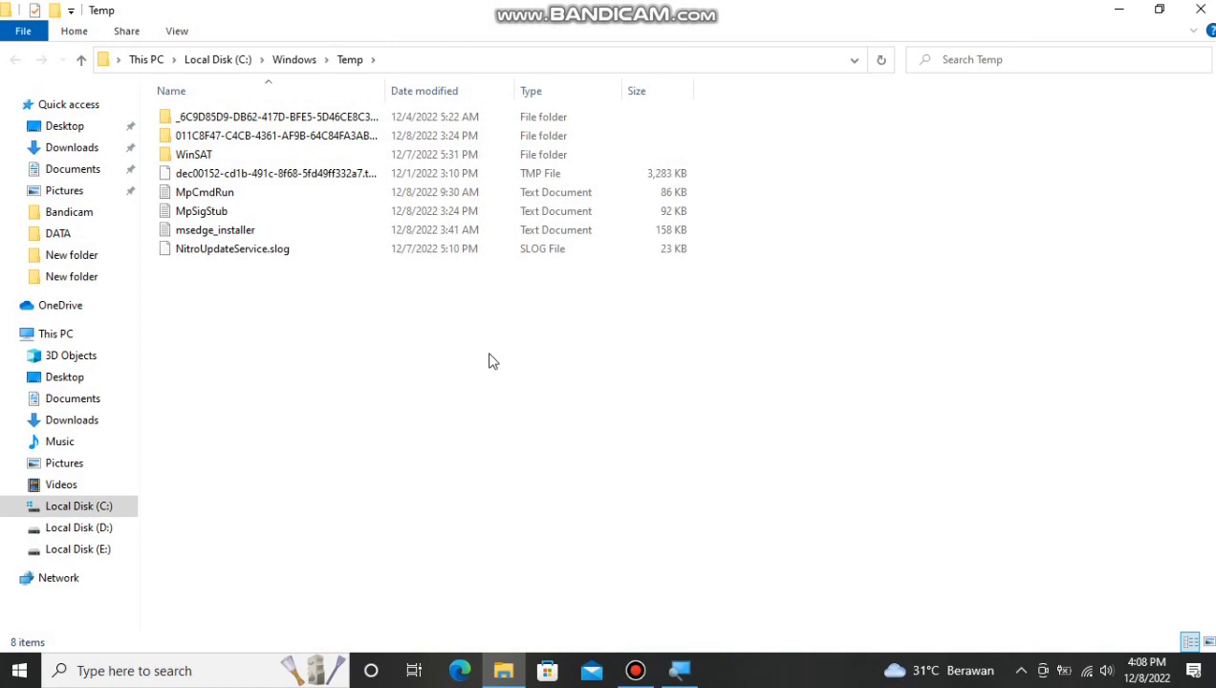
- Delete everything in the Windows Temp folder, skipping all items that are in use, and close the folder window
key("ctrl+a")
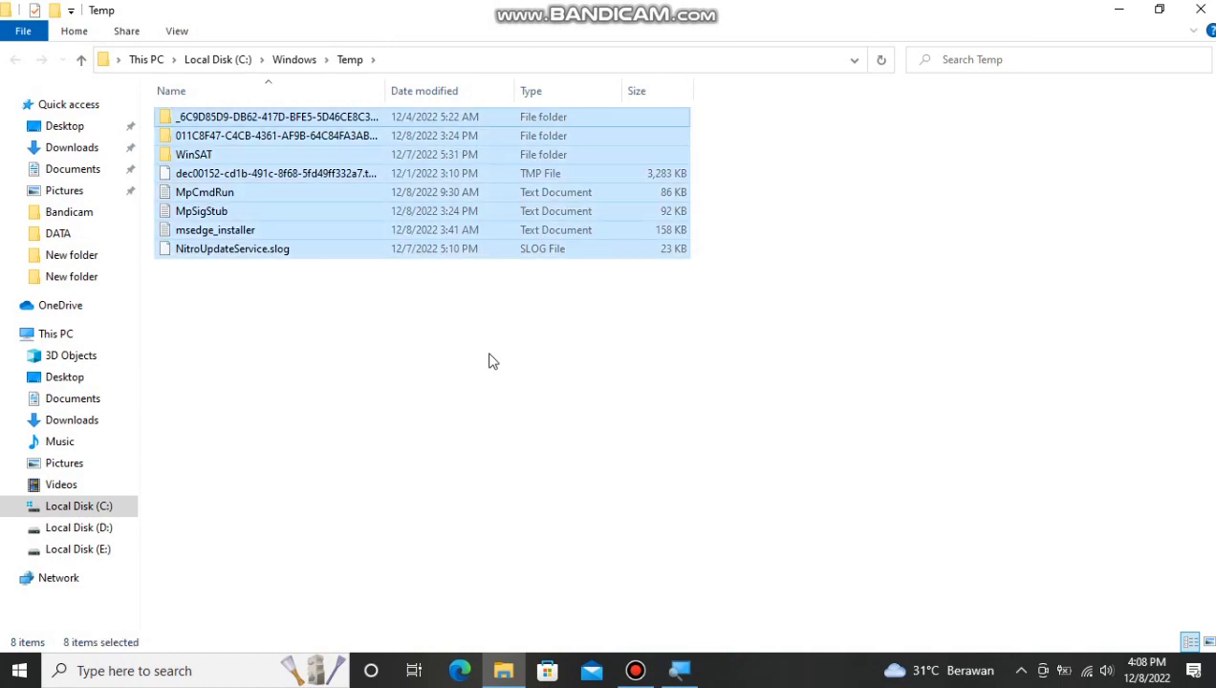
key("Delete")
left_click(555, 249)
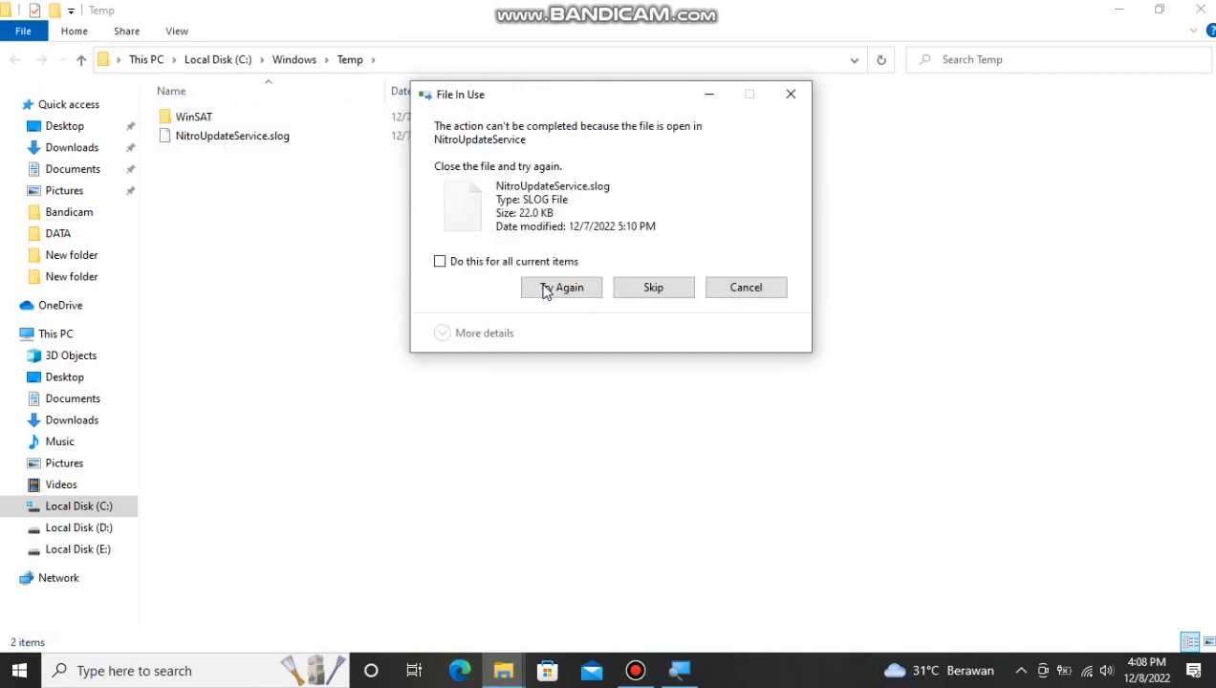
left_click(469, 264)
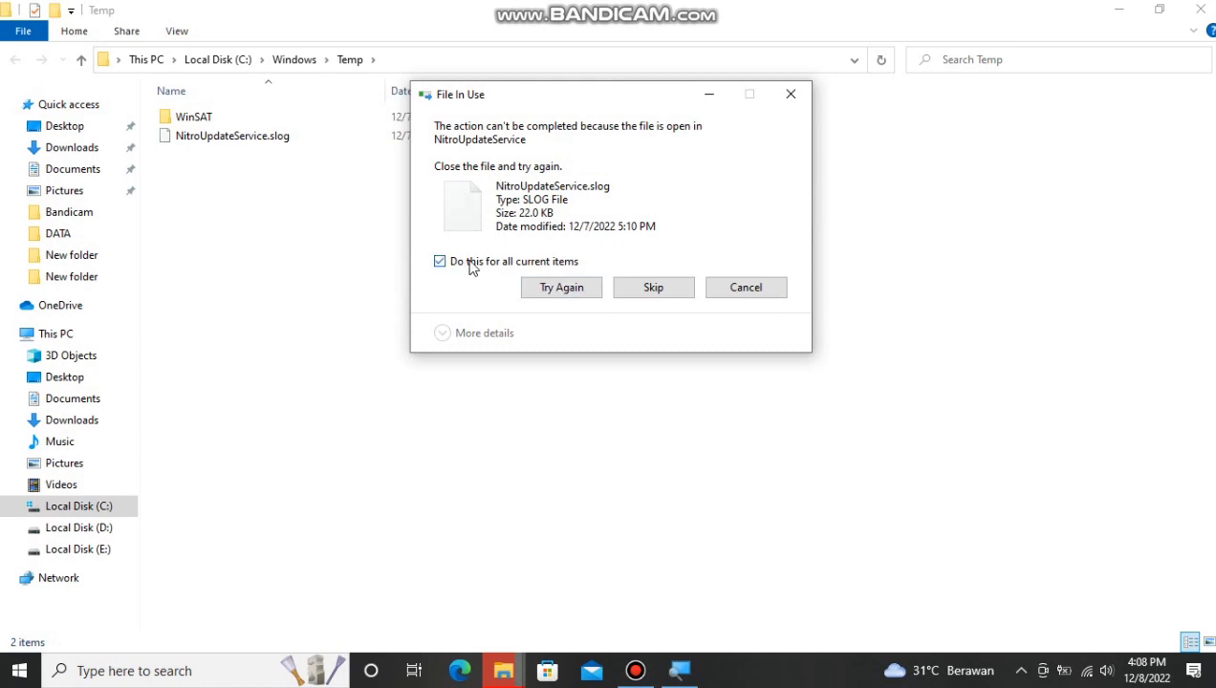
left_click(654, 287)
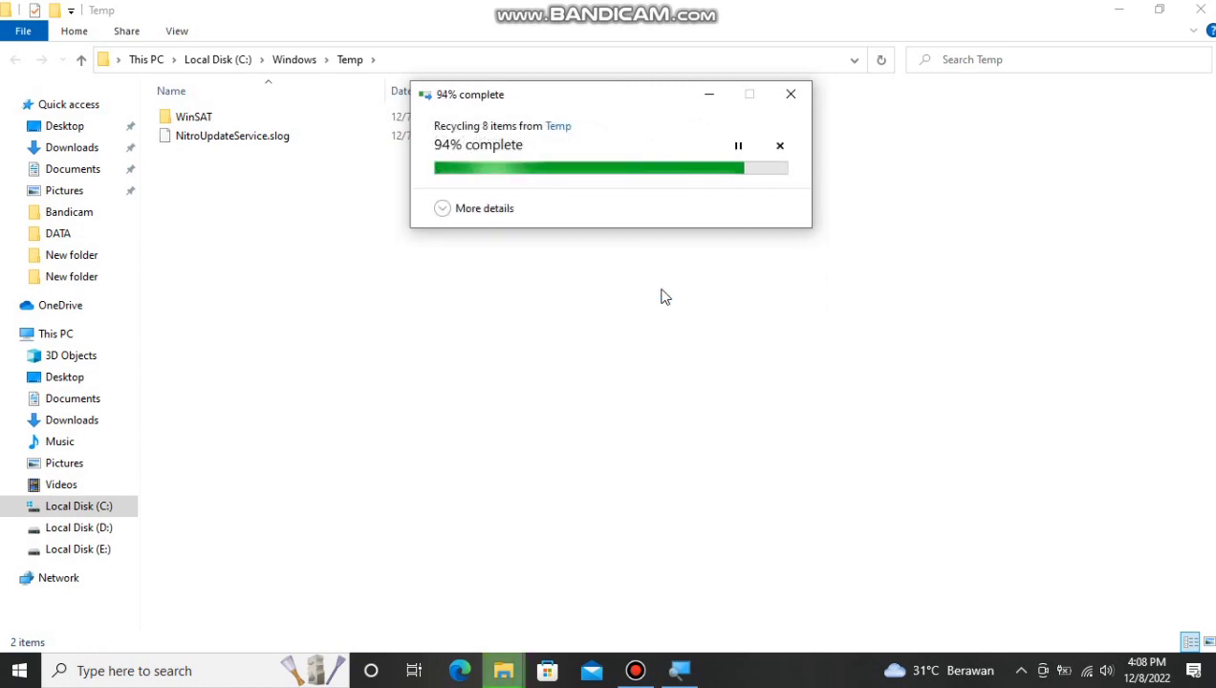
left_click(1201, 8)
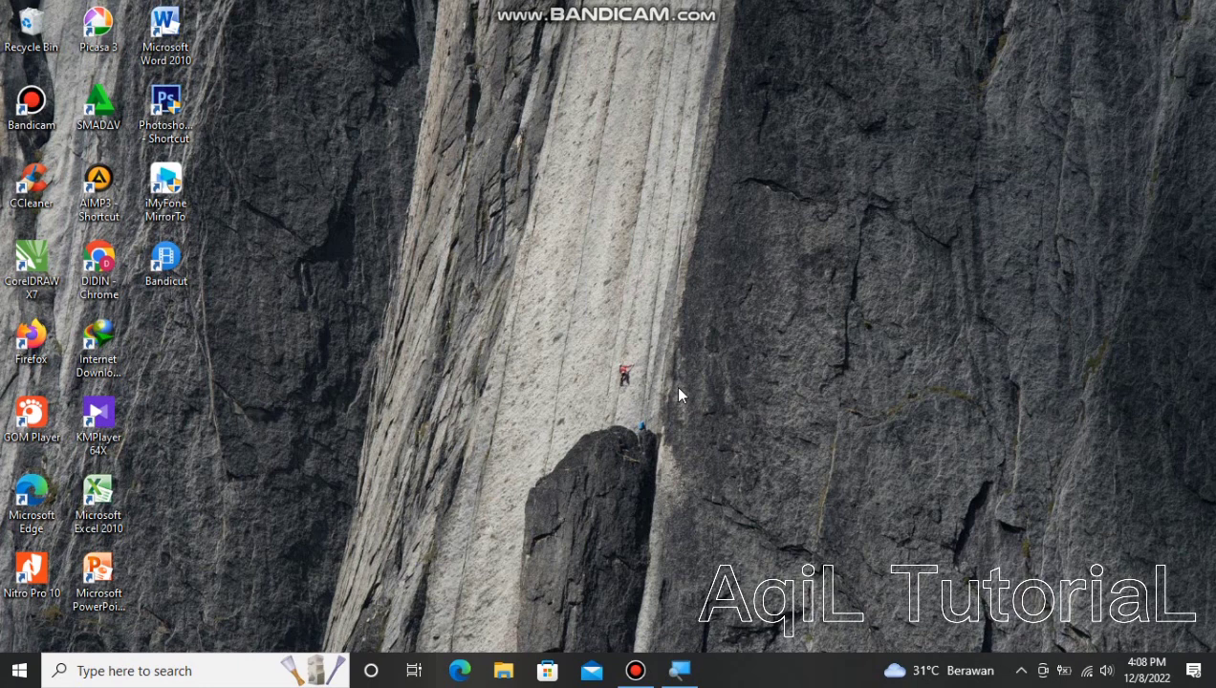
- Open the Windows Prefetch folder by running prefetch from the Run dialog, and grant permanent access to the folder
key("super+r")
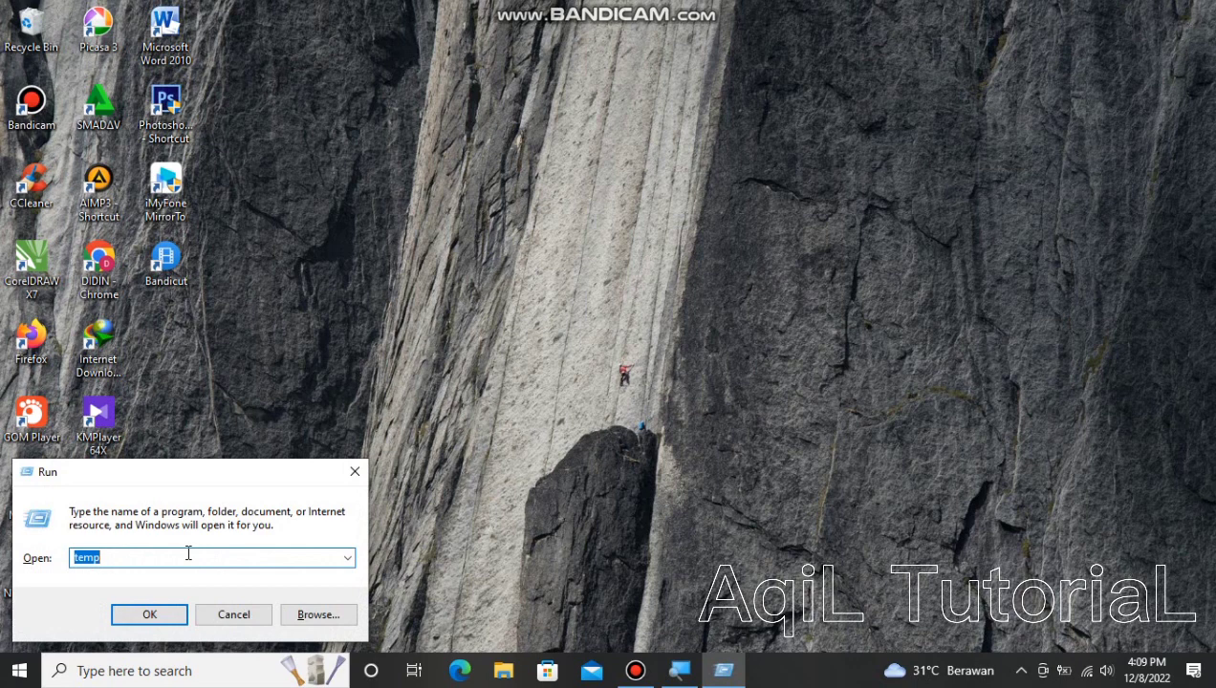
type("pref")
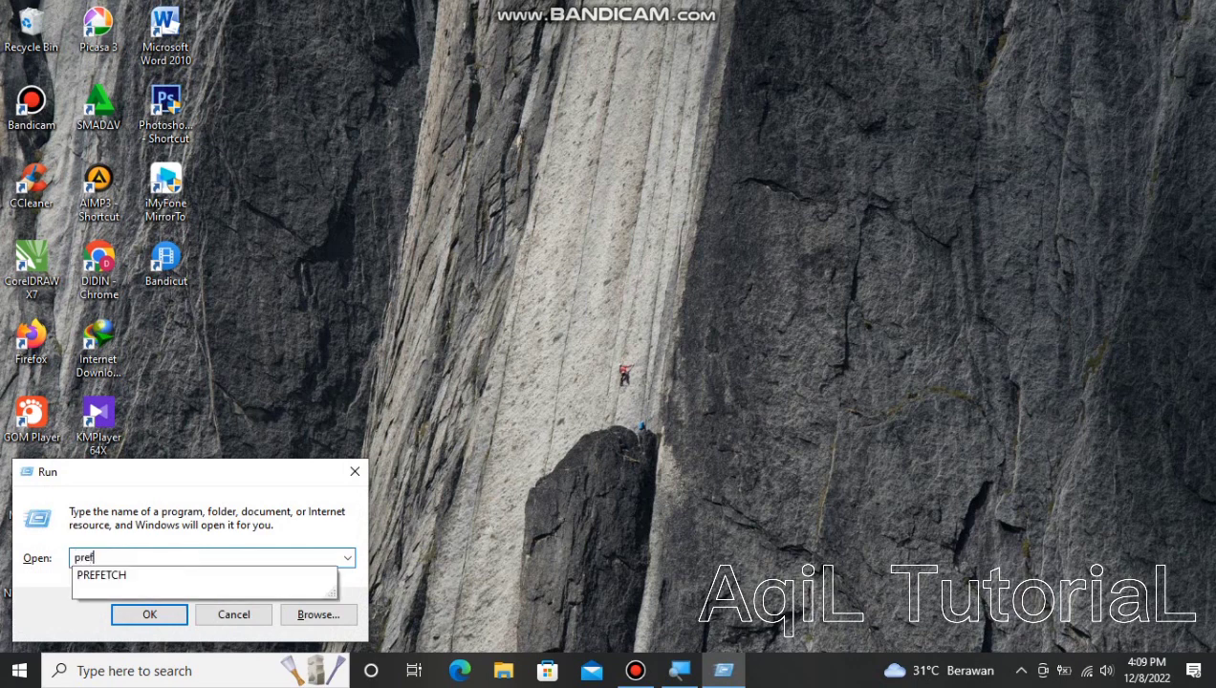
type("etch")
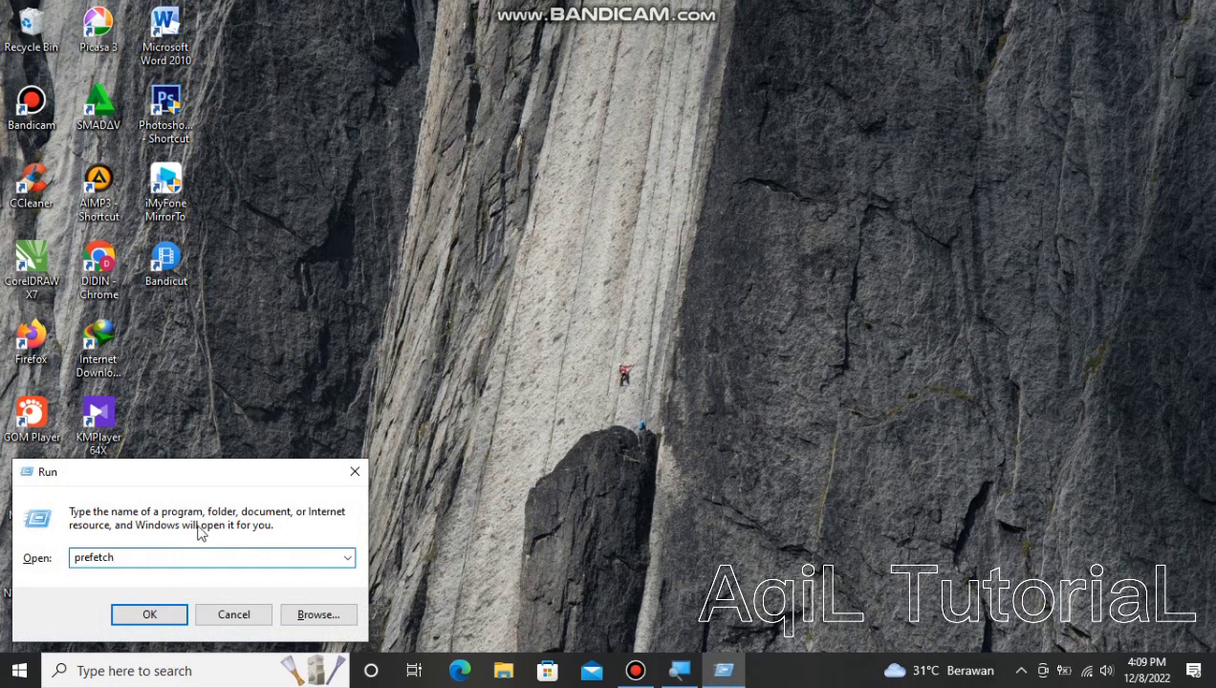
left_click_drag(198, 478, 491, 356)
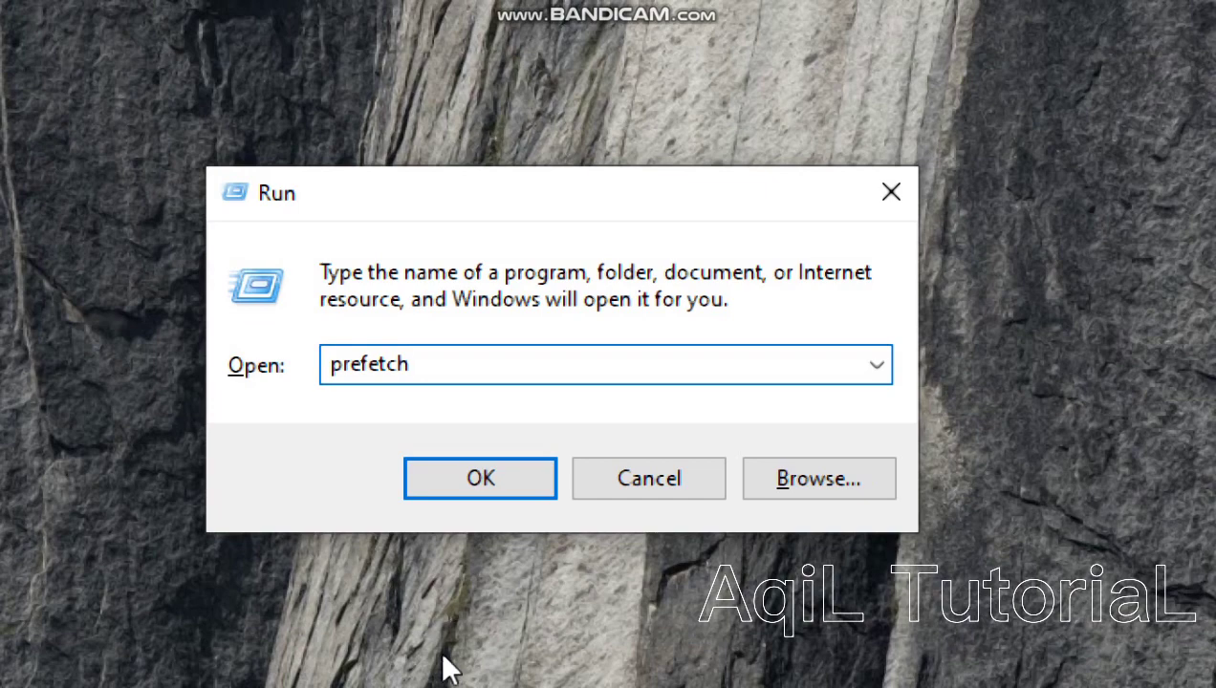
left_click(472, 482)
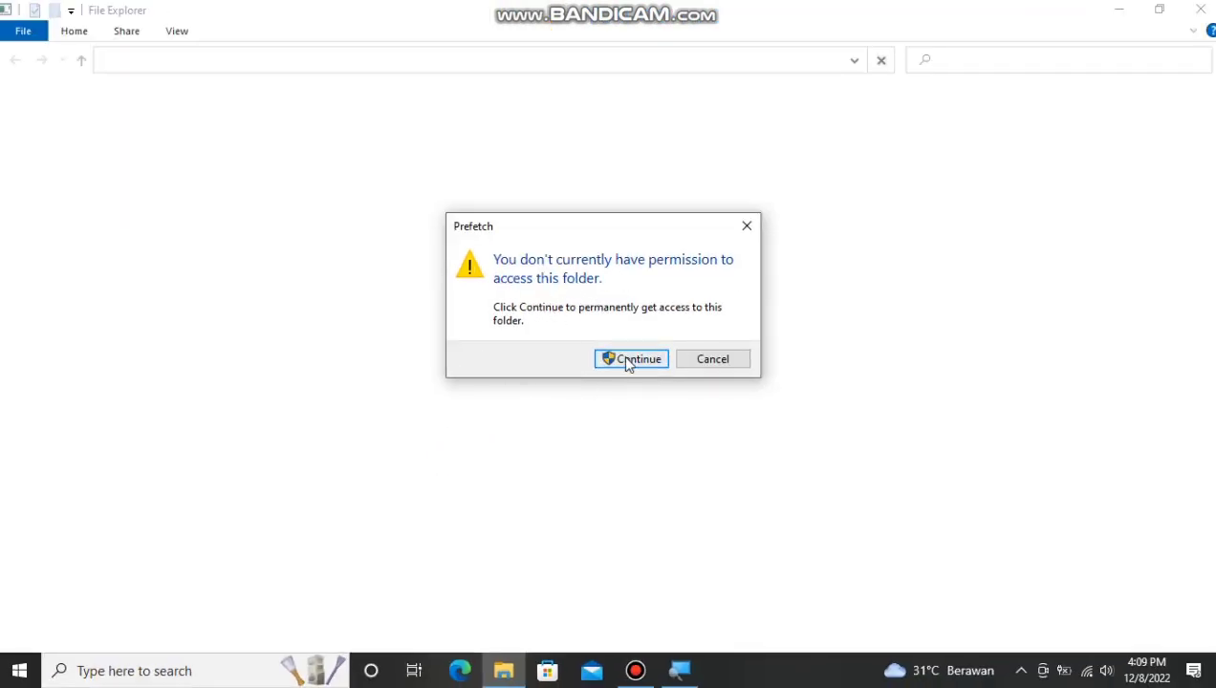
left_click(626, 360)
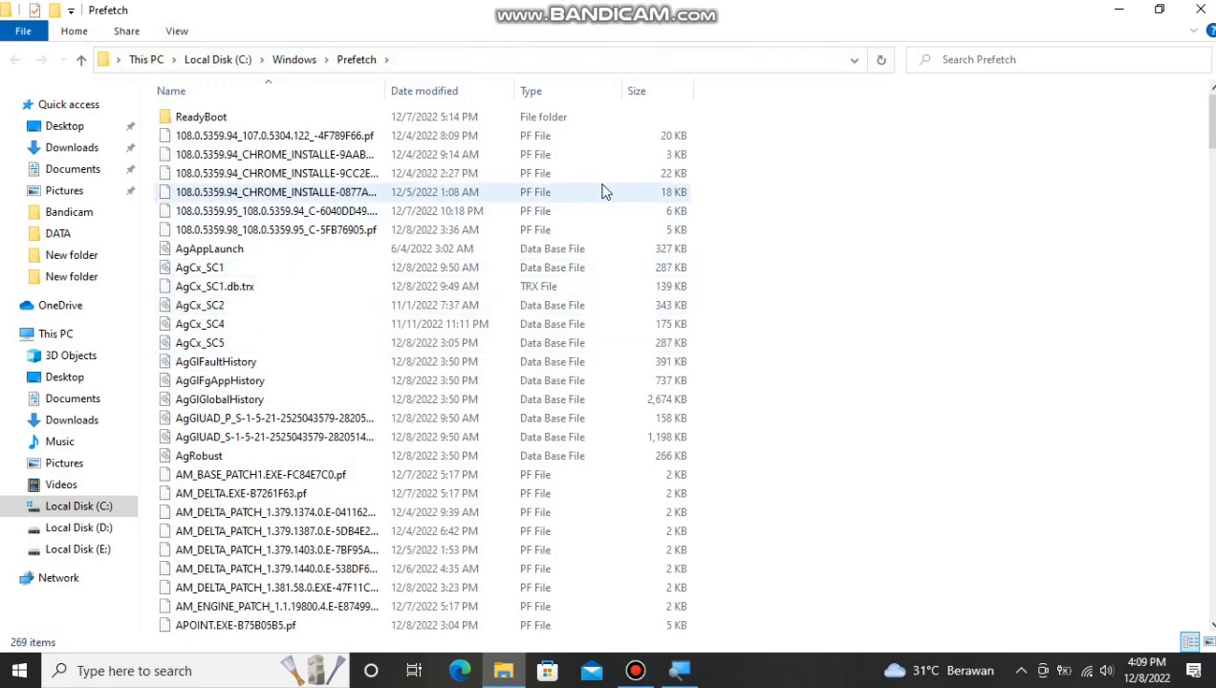
- Delete everything in the Prefetch folder, skipping all items that are in use
scroll(547, 309, "down", 13)
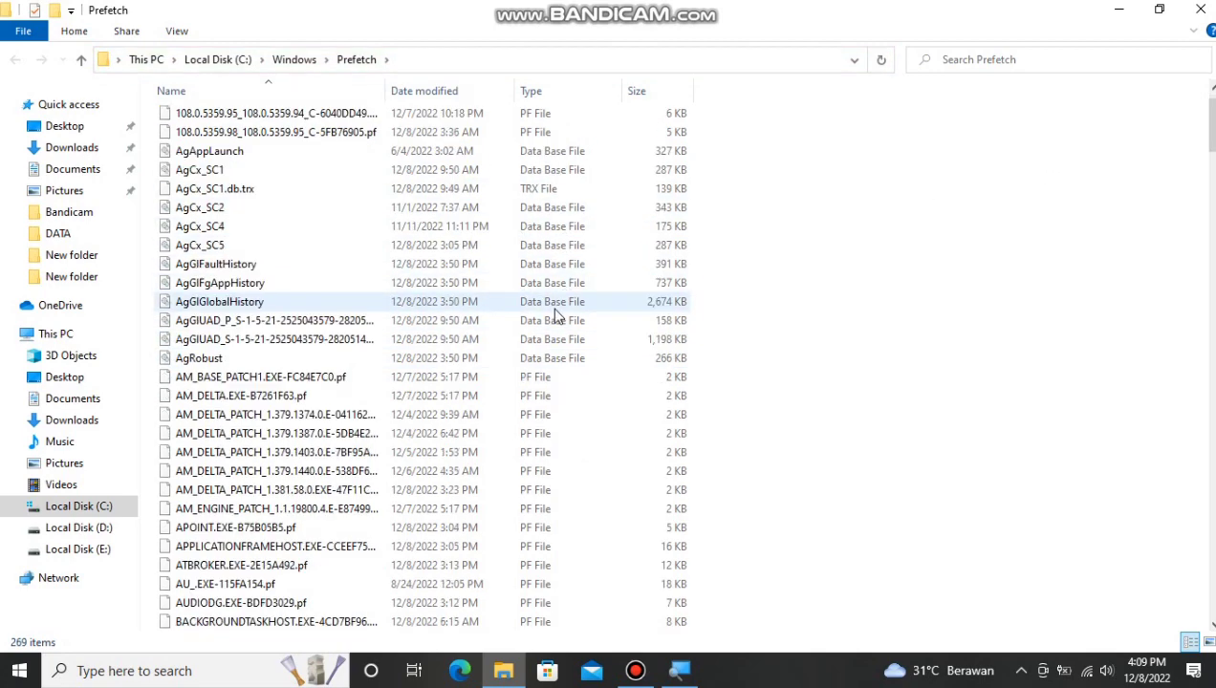
scroll(550, 316, "up", 6)
scroll(552, 319, "up", 7)
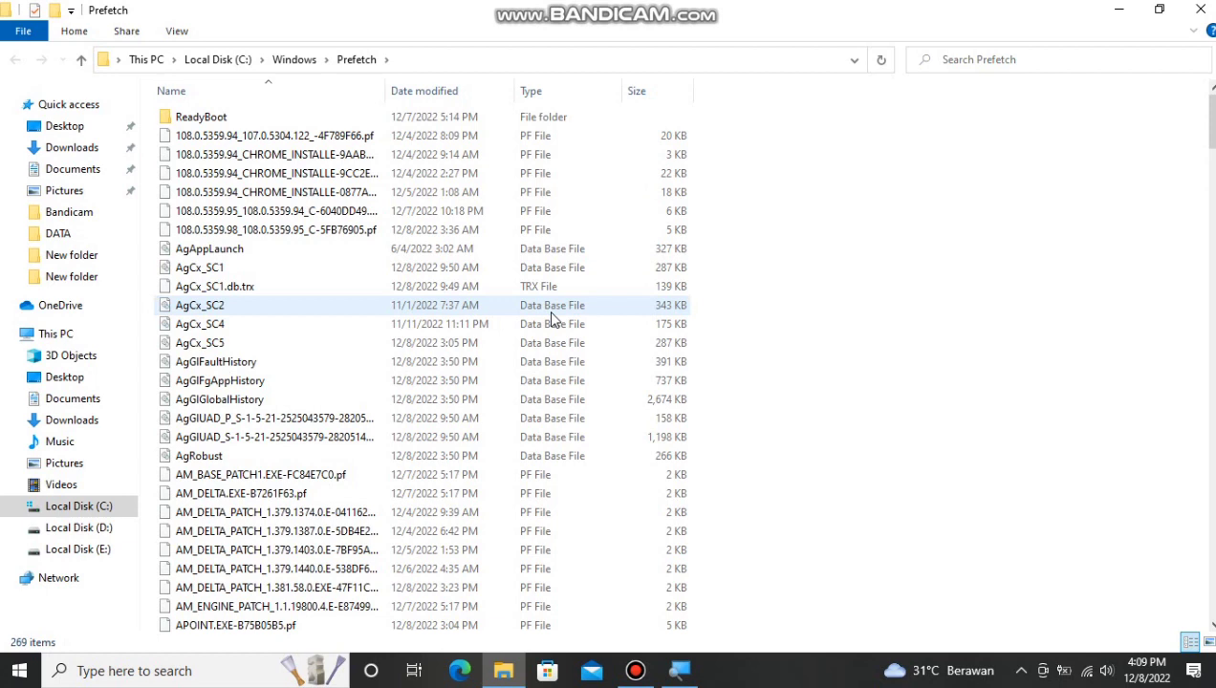
key("ctrl+a")
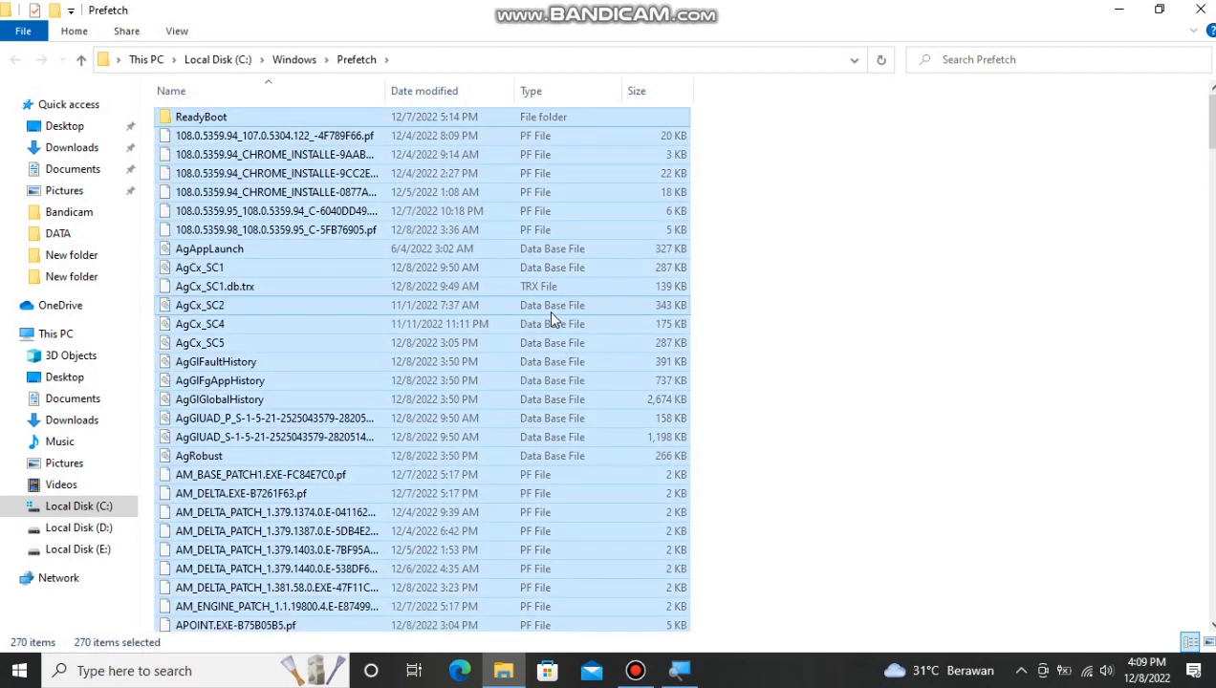
key("Delete")
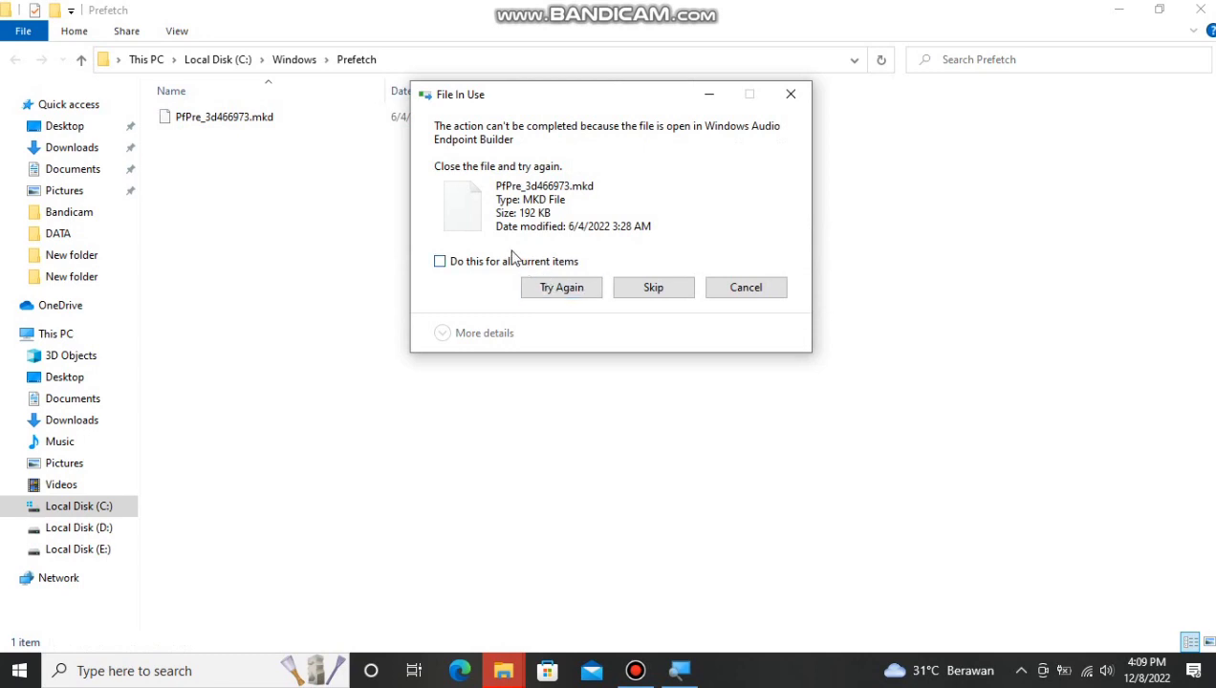
left_click(441, 263)
left_click(654, 288)
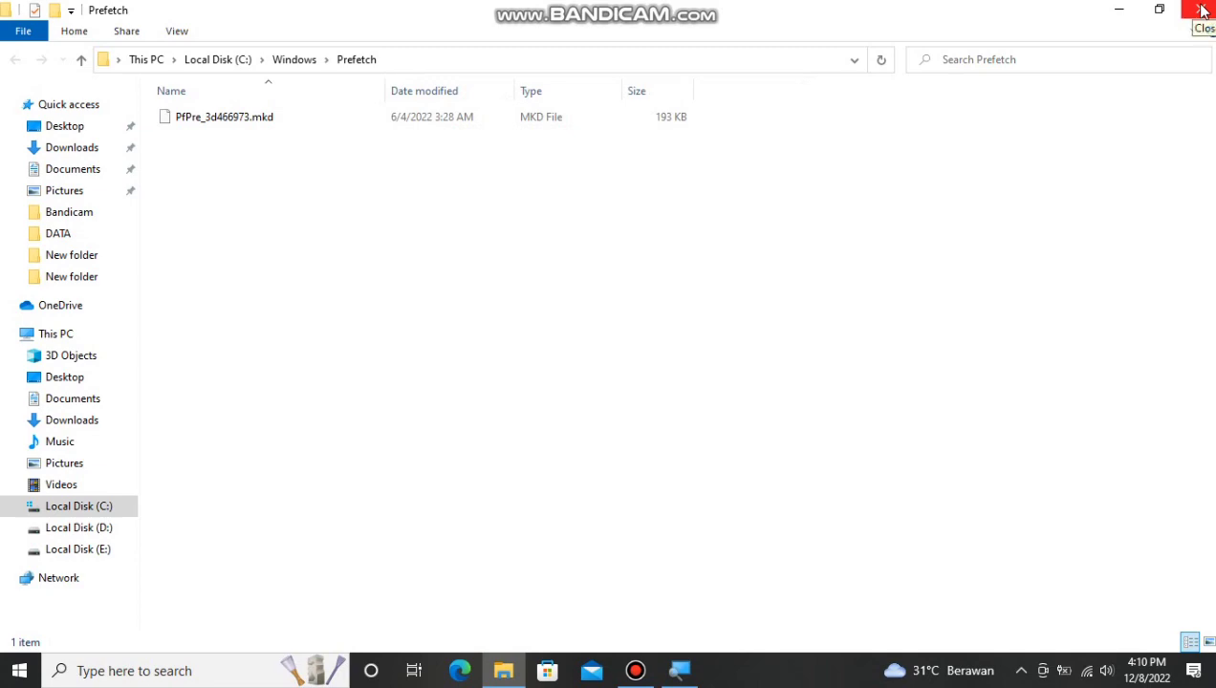
- Close the Prefetch folder window and open the properties of Local Disk (C:) in File Explorer
left_click(1202, 10)
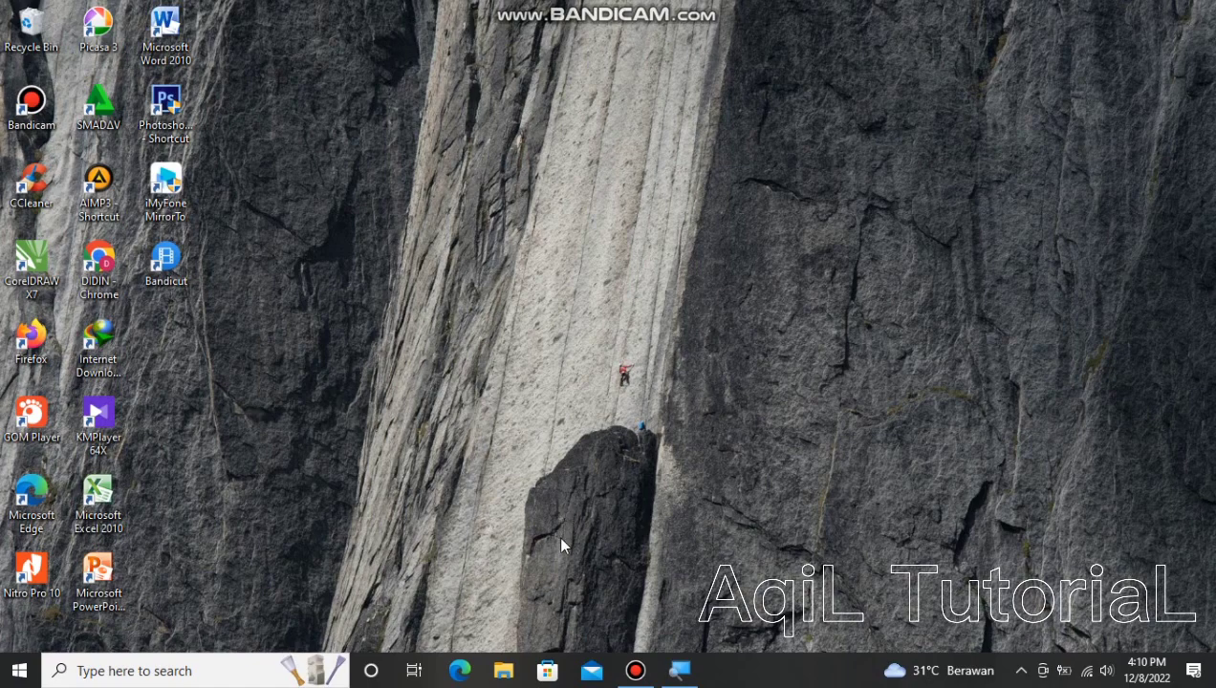
left_click(504, 672)
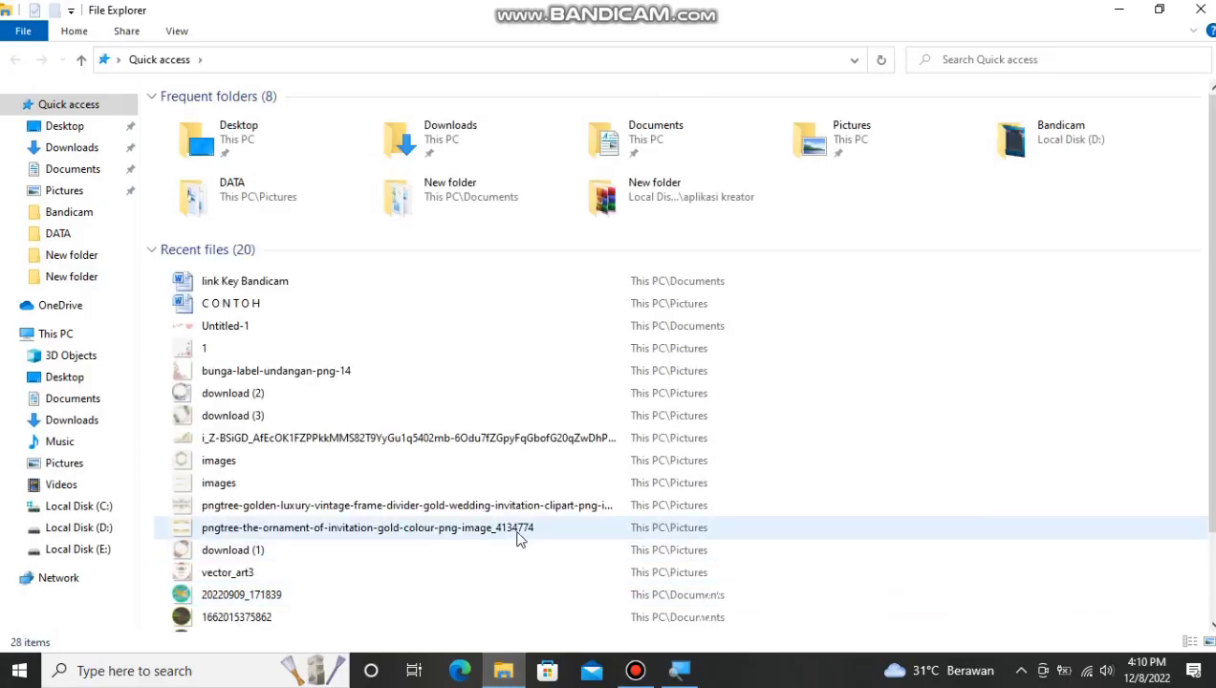
left_click(84, 509)
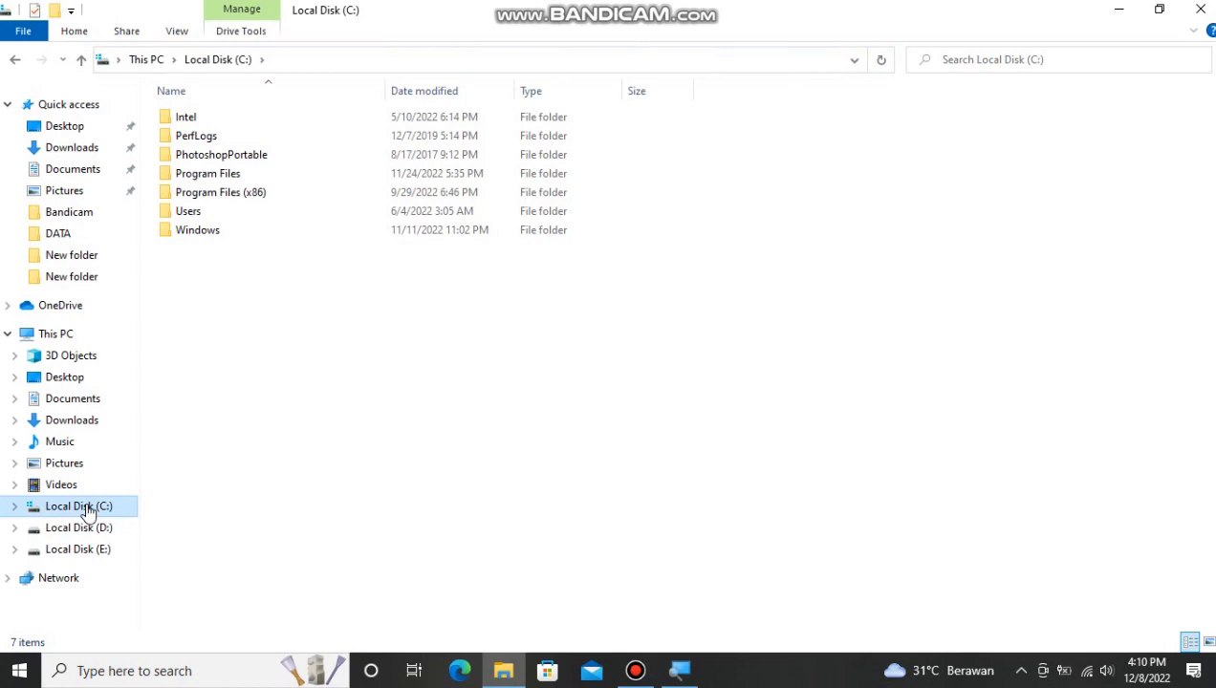
right_click(88, 513)
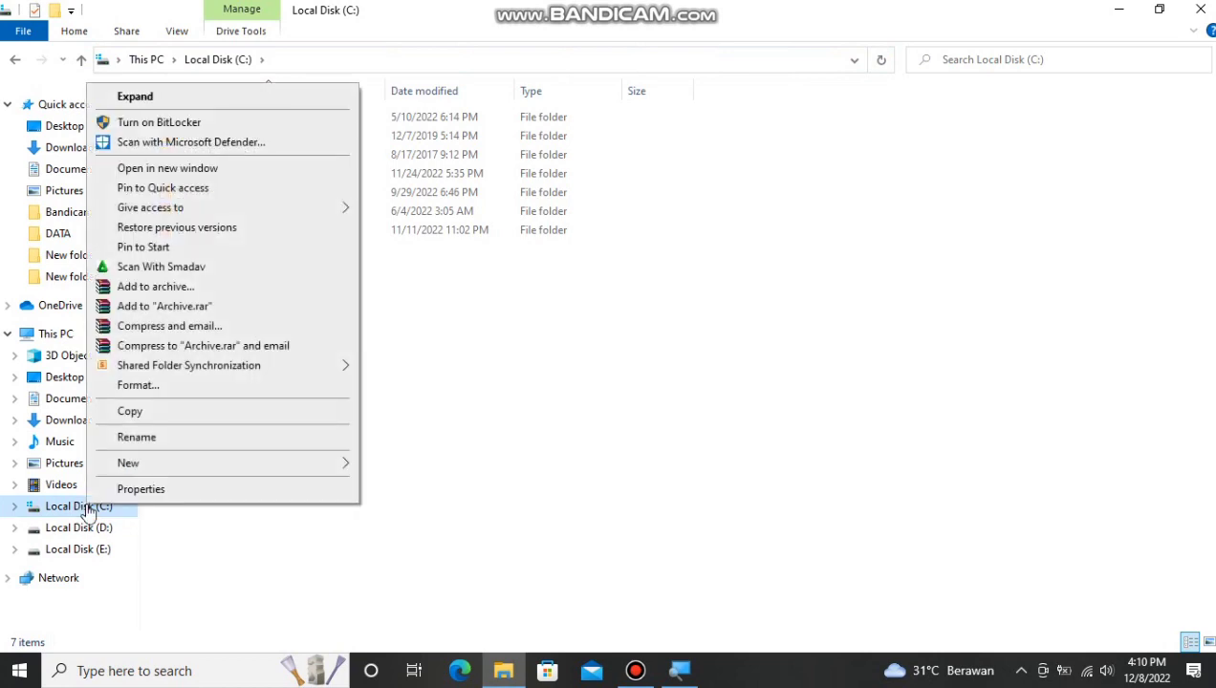
left_click(141, 493)
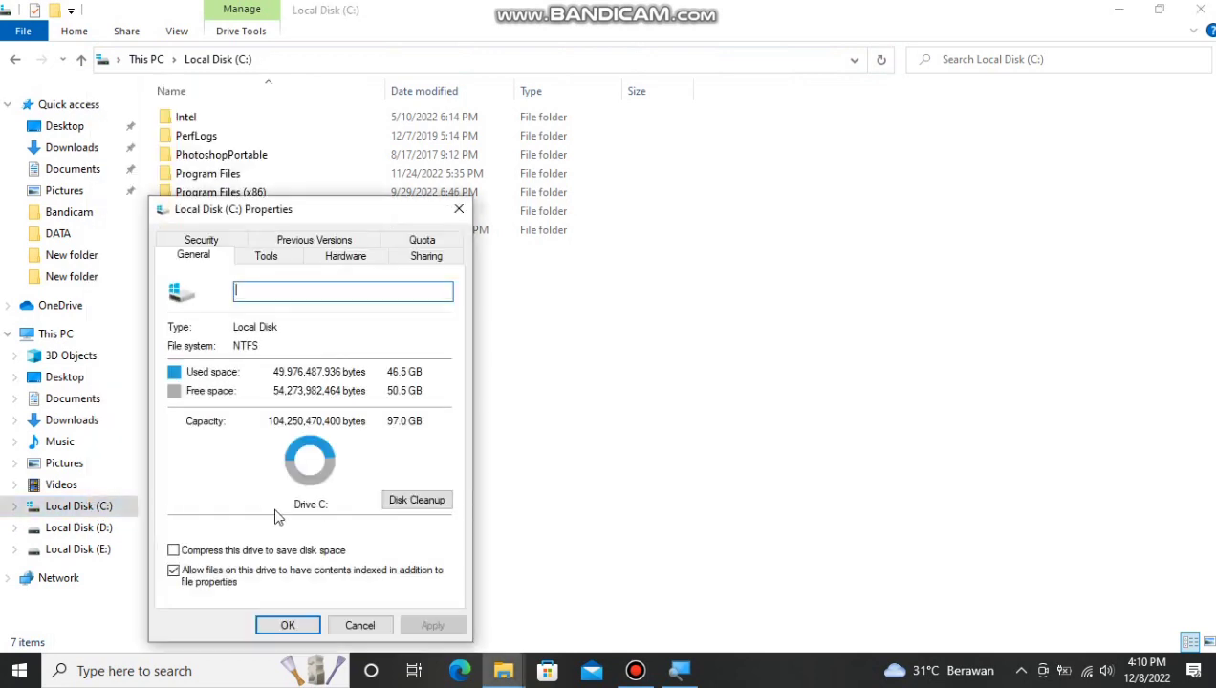
left_click_drag(342, 212, 478, 127)
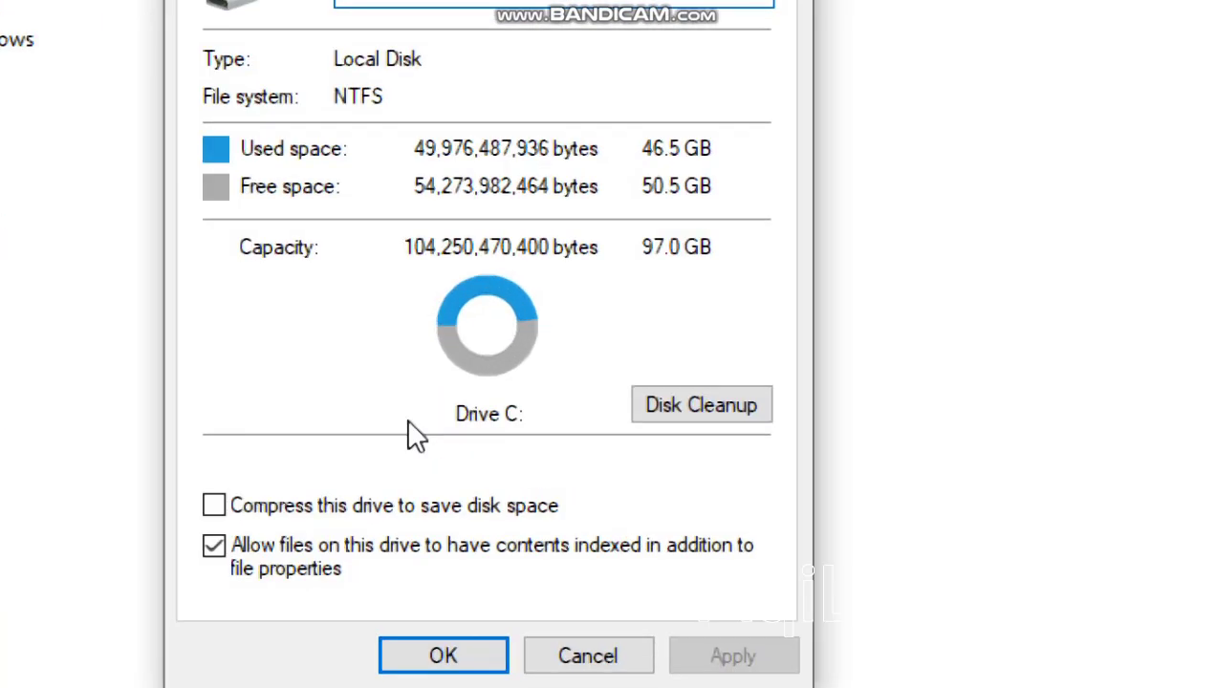
- Start Disk Cleanup for drive C: and place its window beside the drive properties
left_click(688, 403)
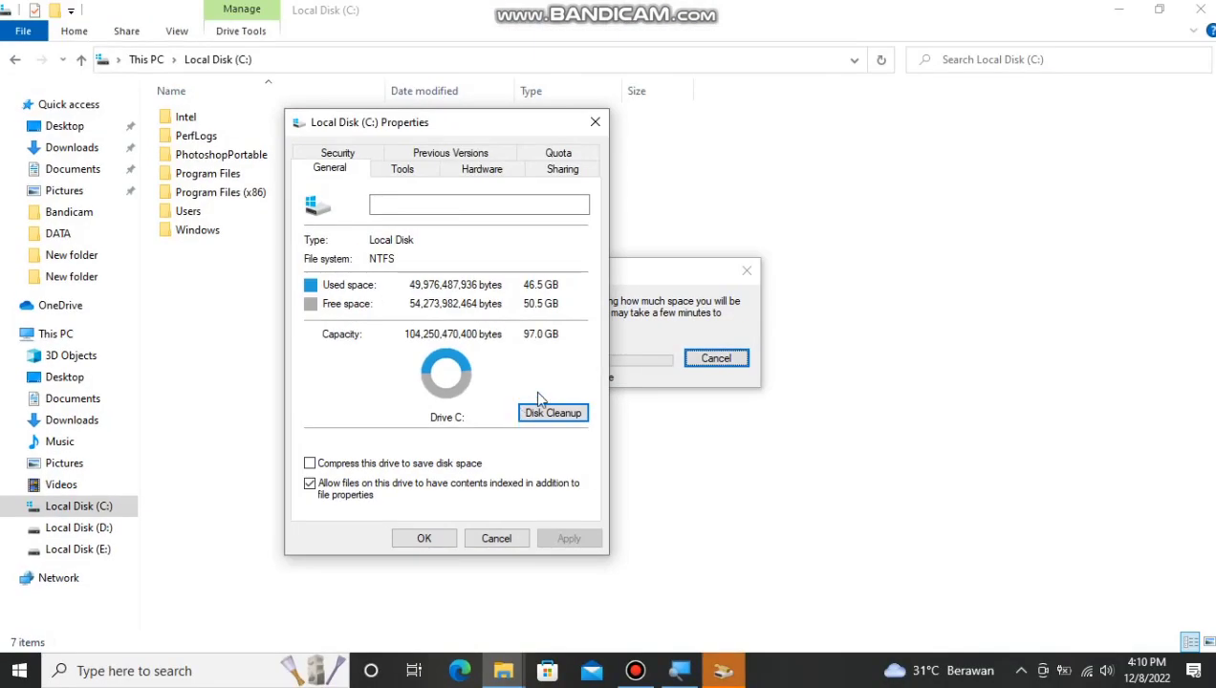
left_click_drag(643, 275, 741, 274)
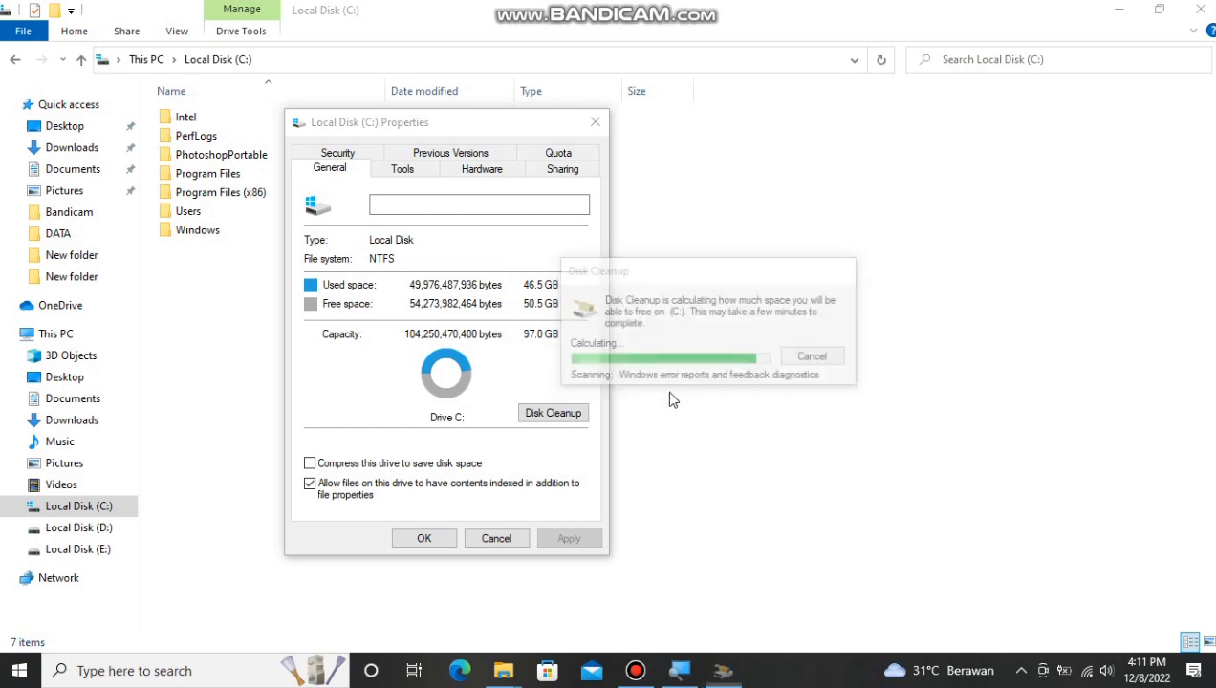
left_click_drag(256, 91, 640, 135)
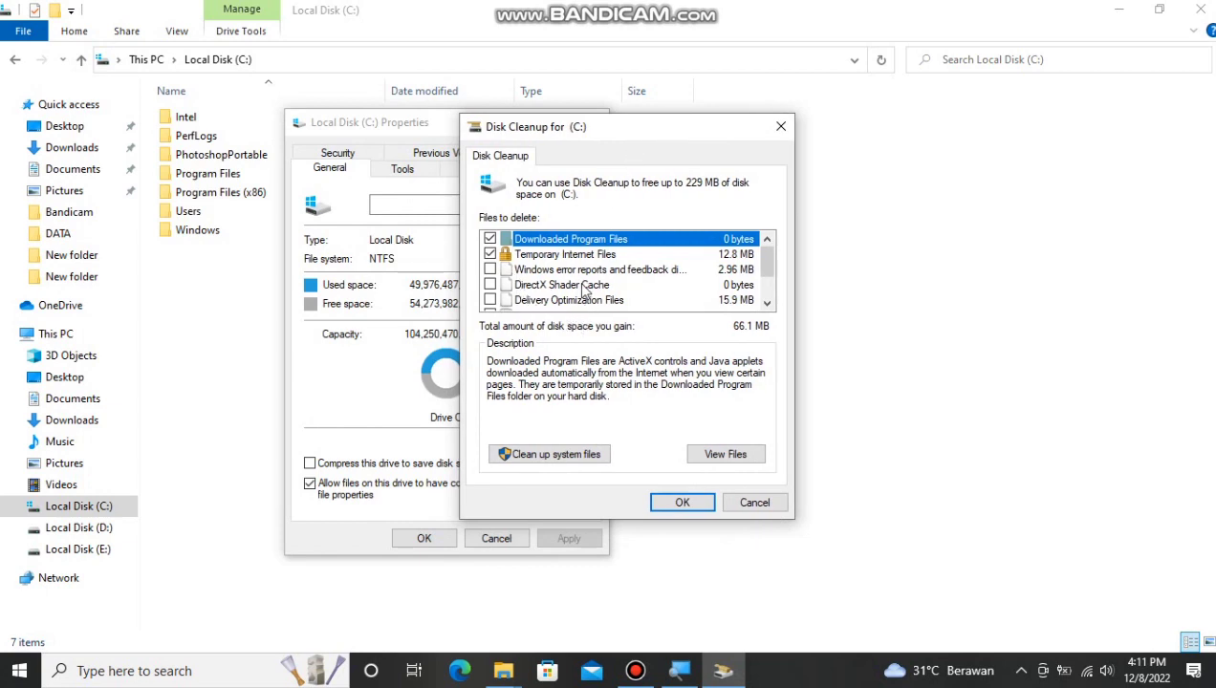
- Also mark Windows error reports, DirectX Shader Cache, Delivery Optimization Files, Recycle Bin and Temporary files for deletion in Disk Cleanup
scroll(583, 287, "down", 1)
scroll(545, 287, "up", 1)
left_click(489, 270)
left_click(489, 285)
left_click(489, 301)
scroll(490, 302, "down", 1)
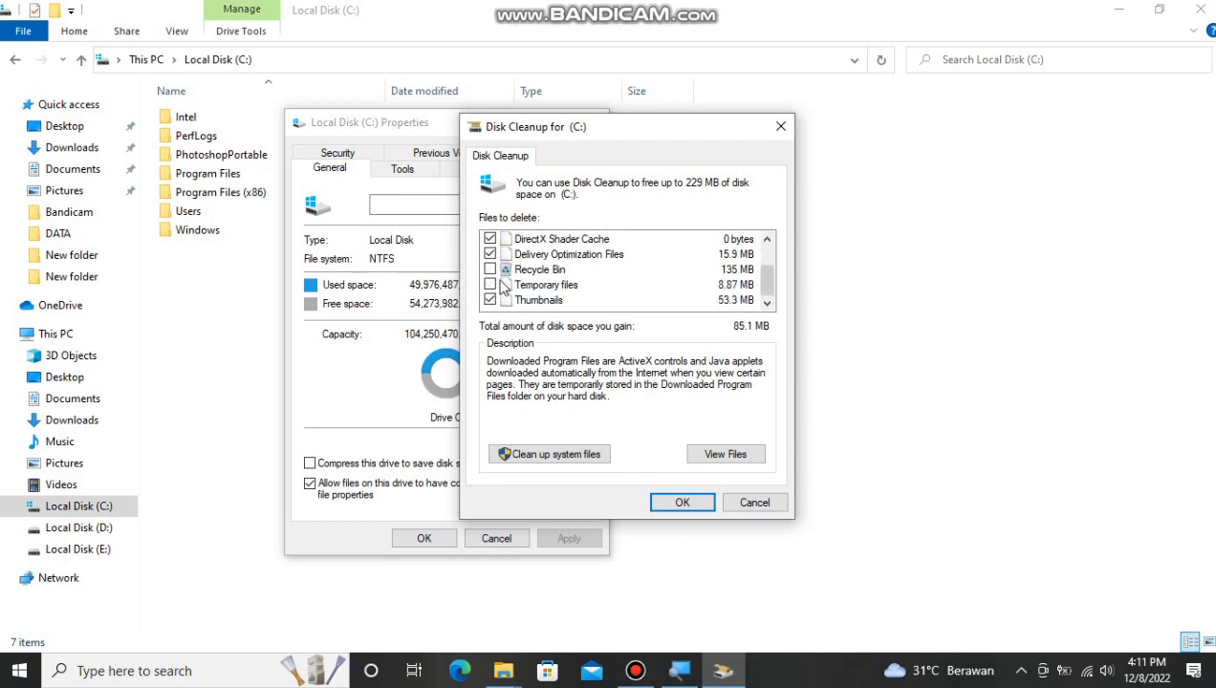
left_click(490, 285)
left_click(490, 269)
scroll(499, 291, "up", 1)
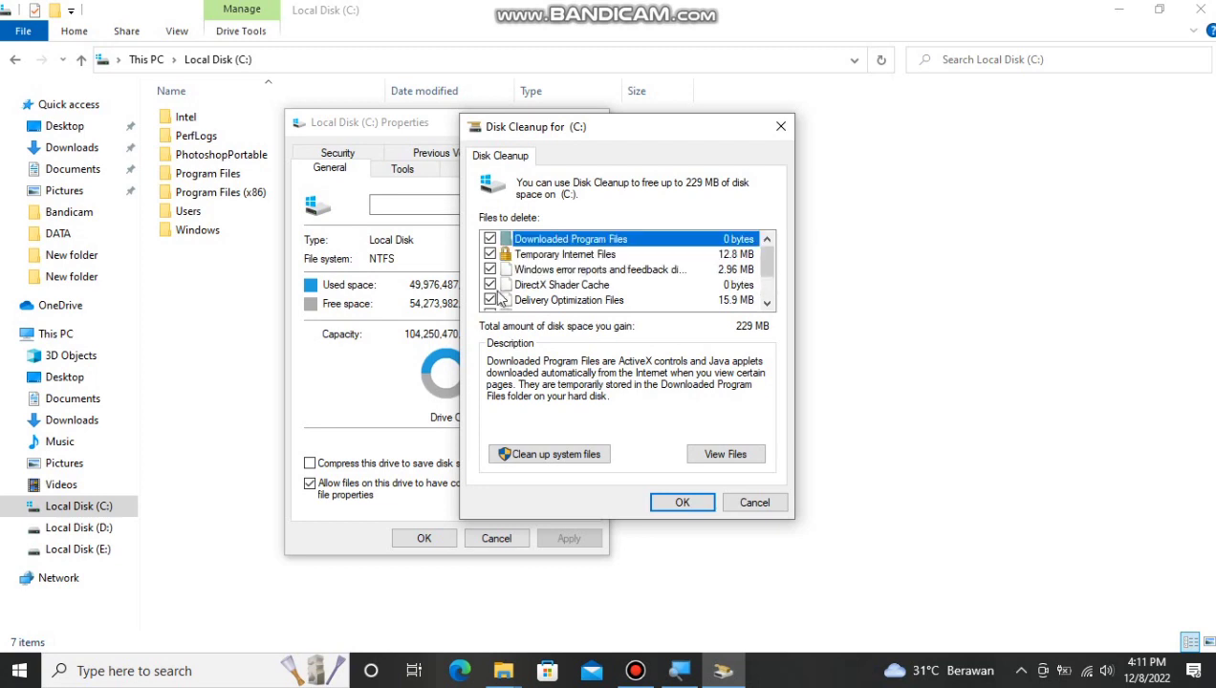
- Extend Disk Cleanup to system files on drive C: and permanently delete the files selected by default
left_click(545, 459)
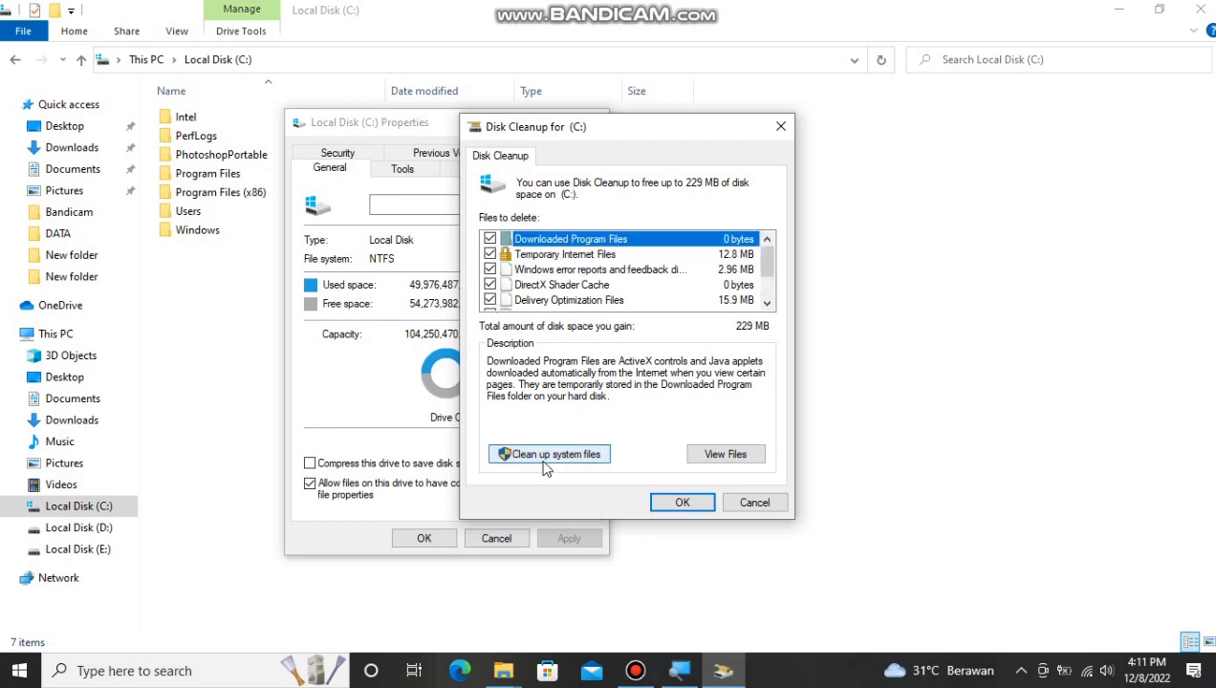
left_click(548, 459)
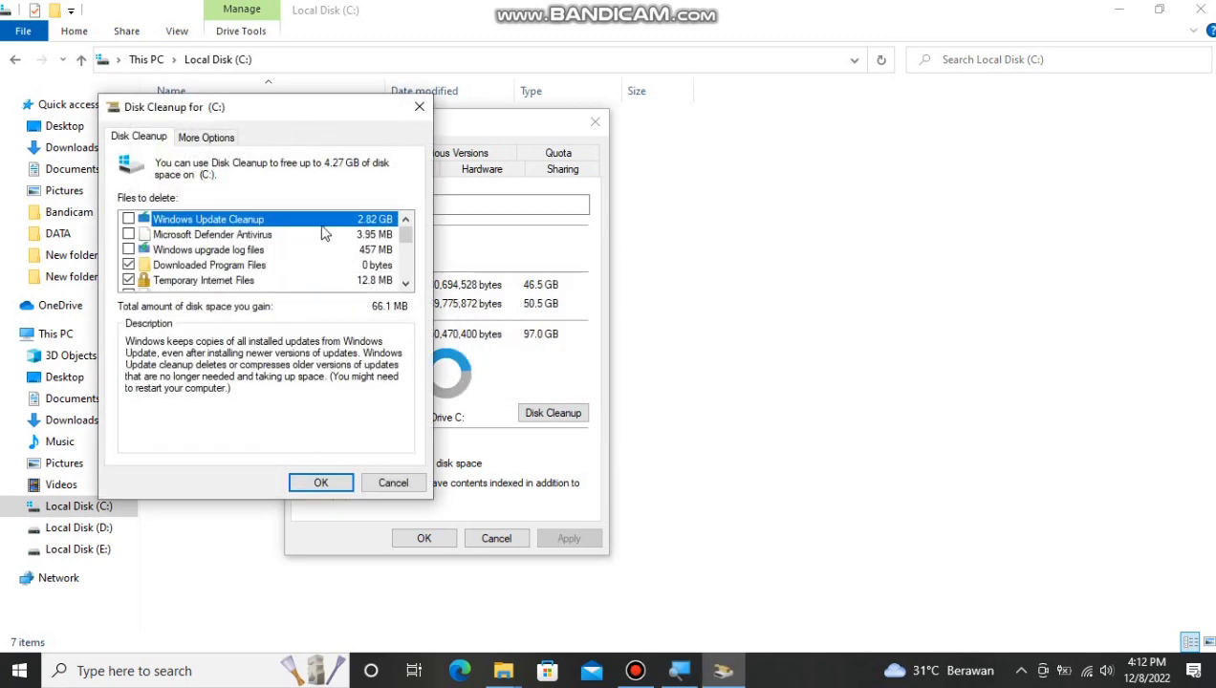
left_click(308, 484)
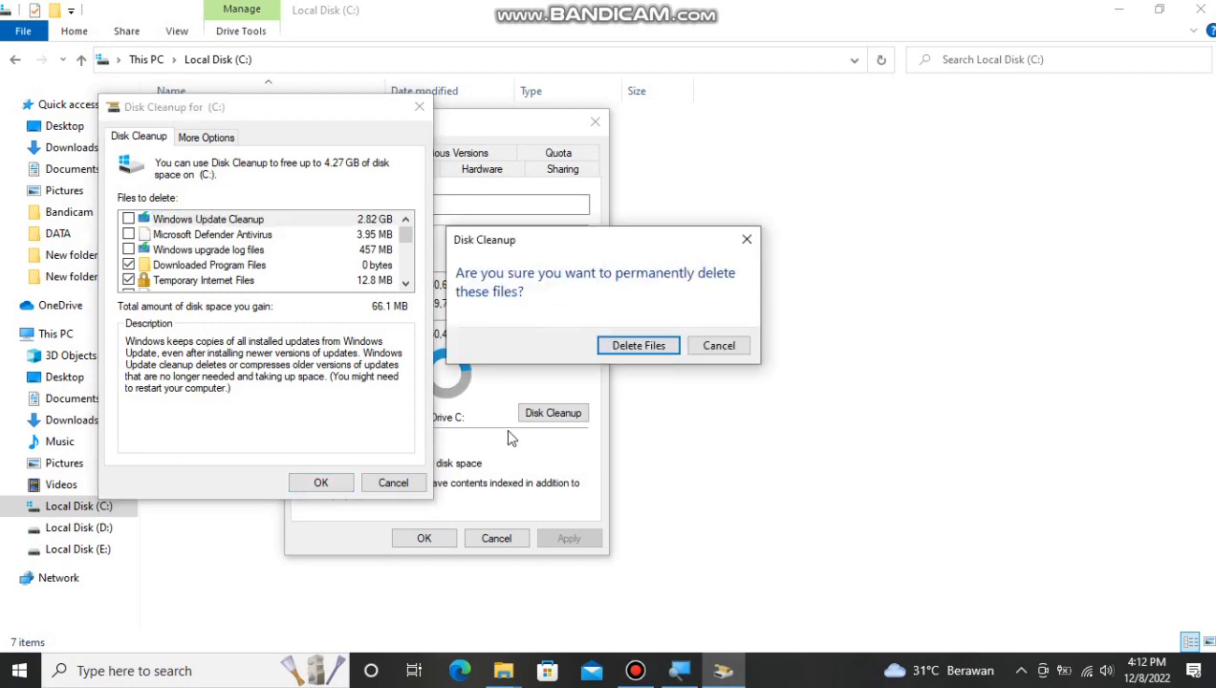
left_click(629, 346)
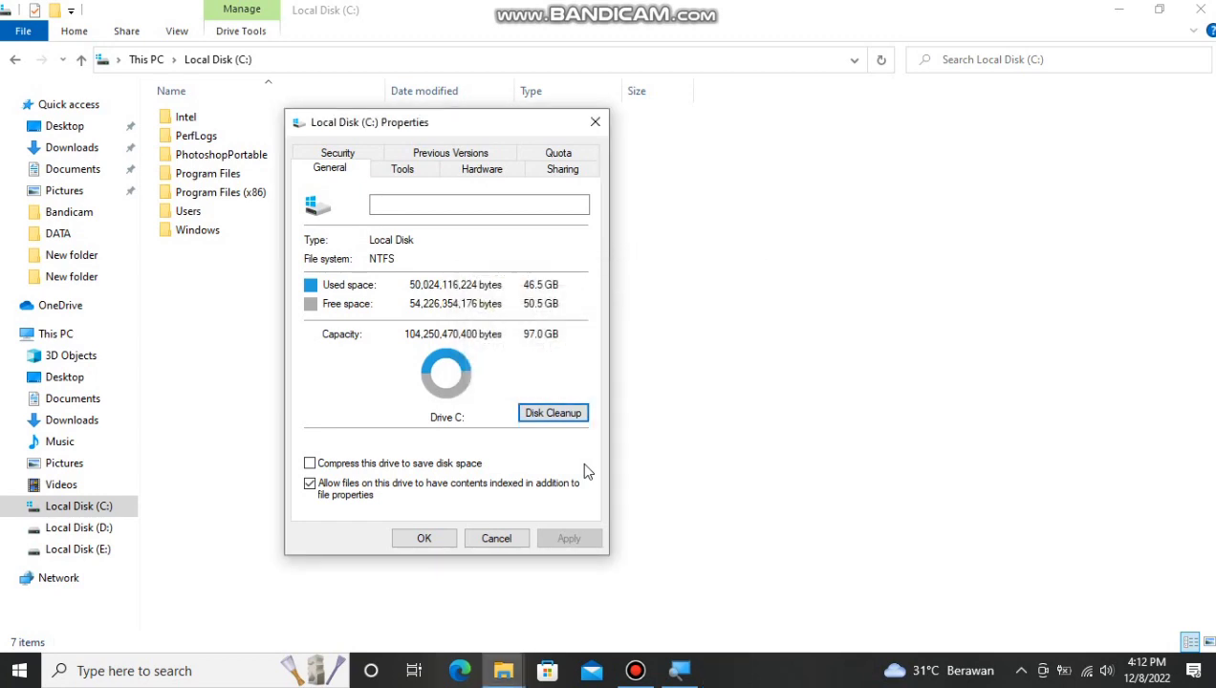
- Close the drive properties and the File Explorer window, and refresh the desktop
left_click(424, 539)
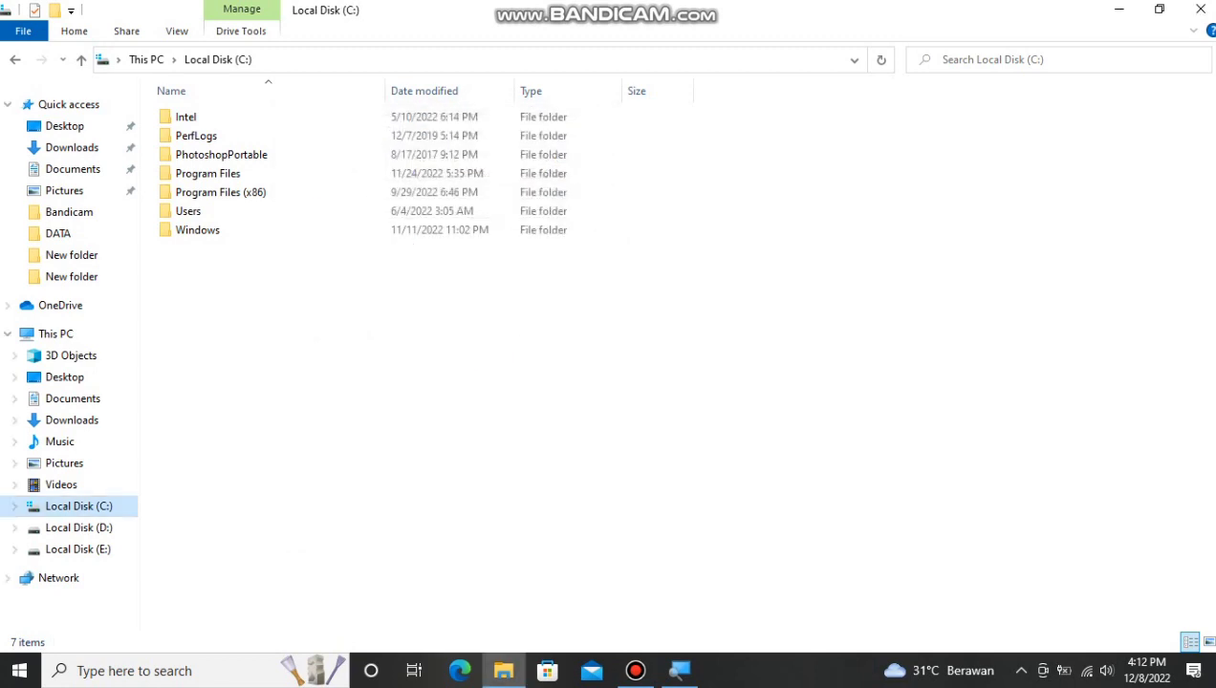
left_click(1197, 11)
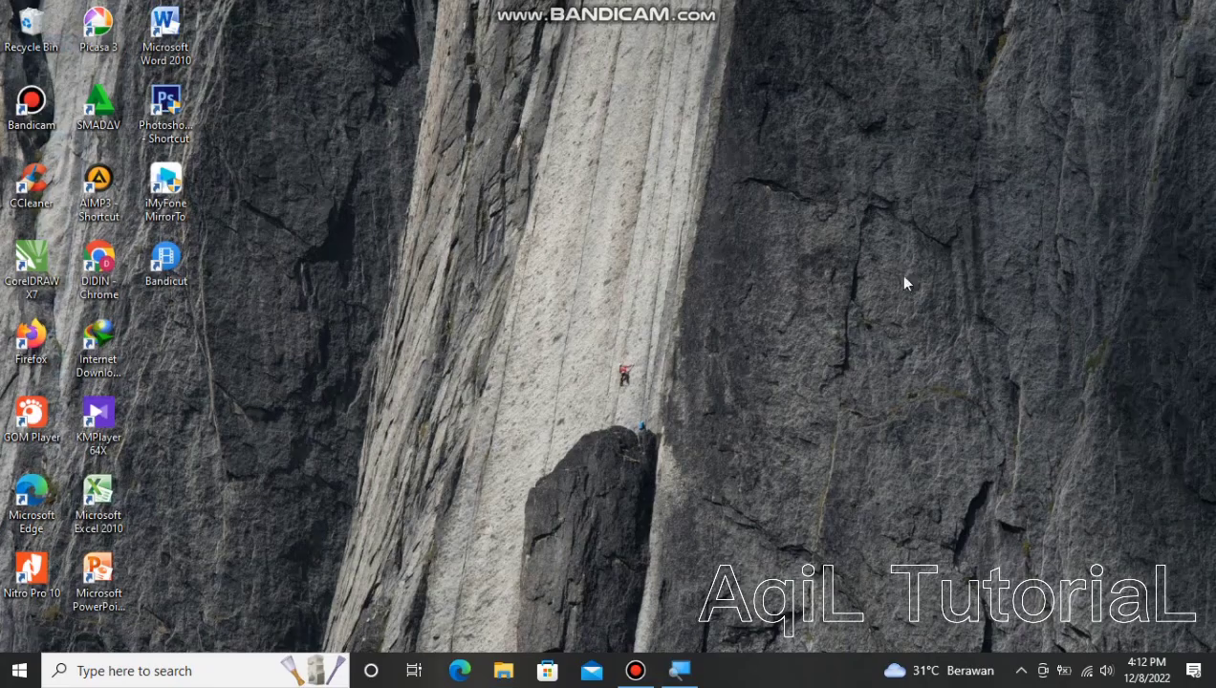
right_click(475, 190)
left_click(514, 239)
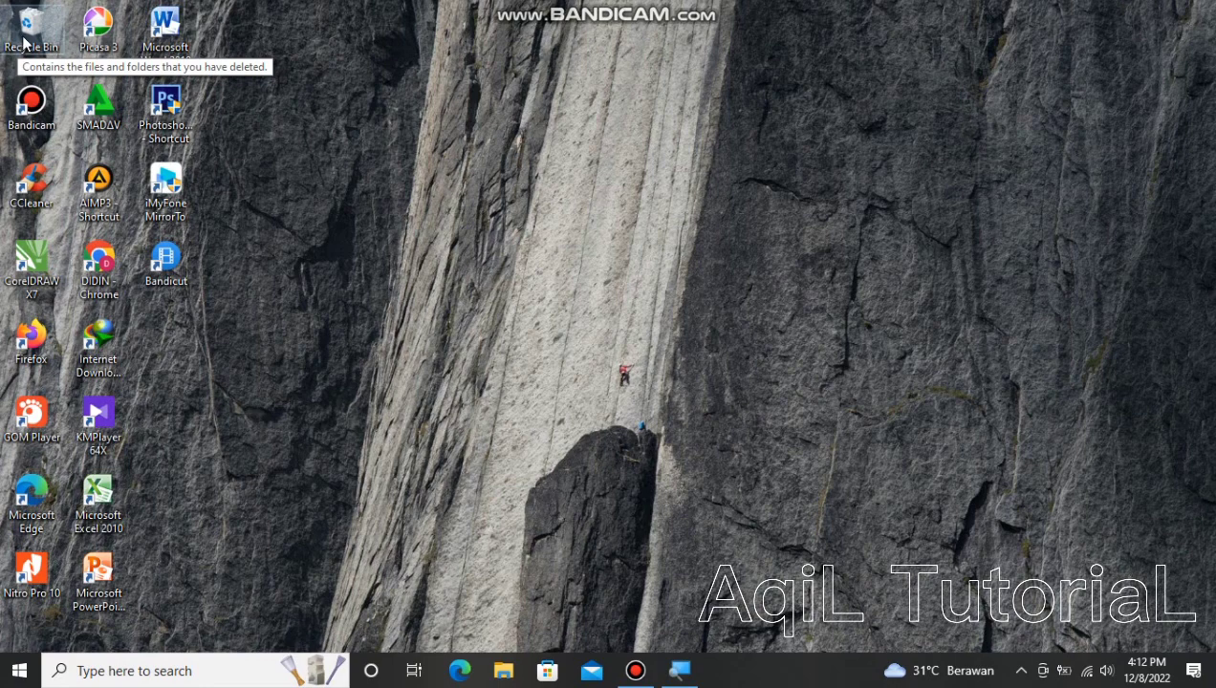
- Permanently delete all items in the Recycle Bin and close its window
double_click(26, 43)
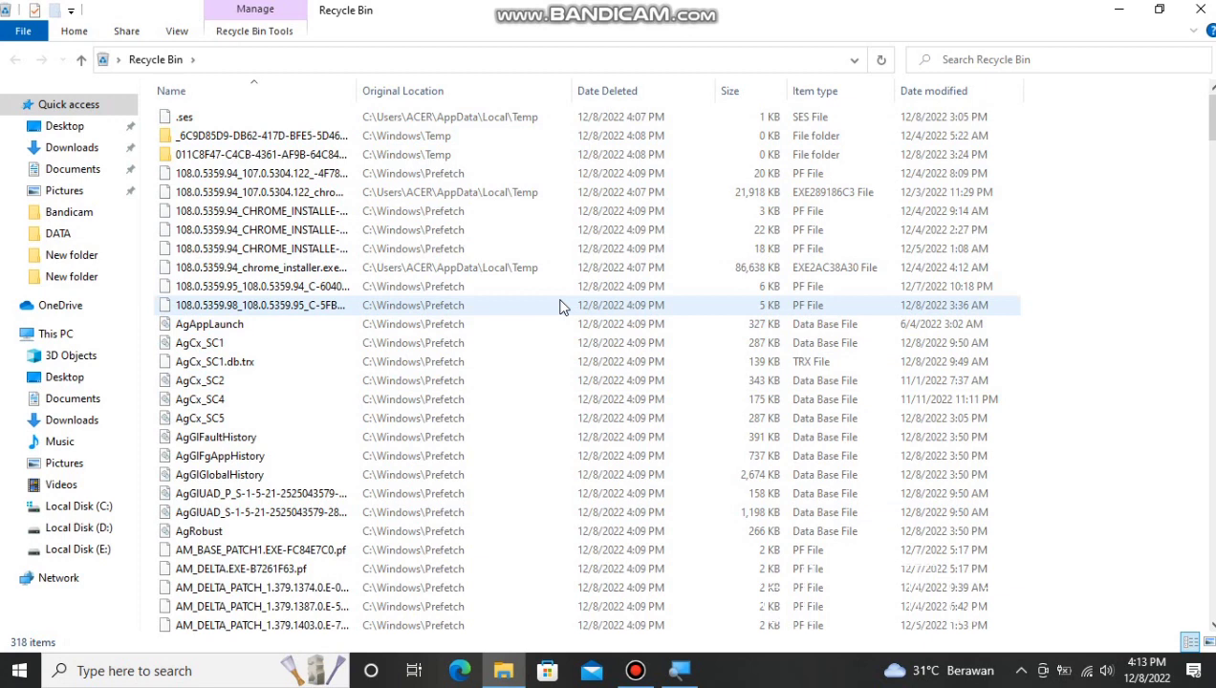
key("ctrl+a")
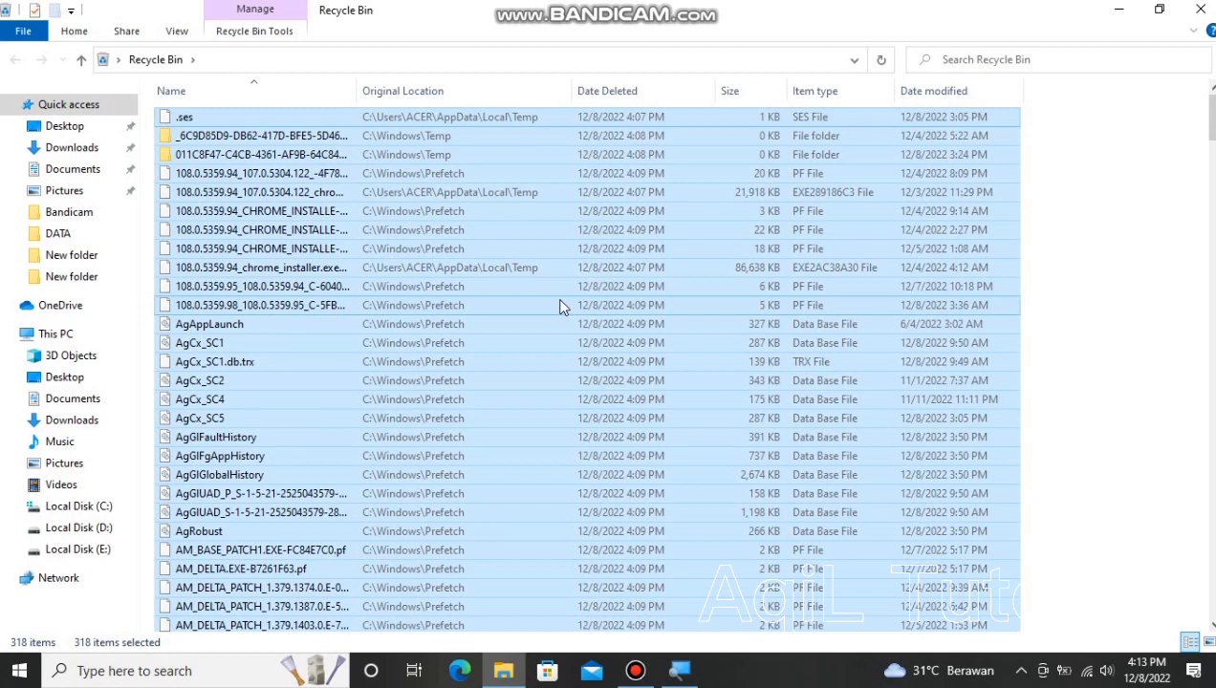
key("Delete")
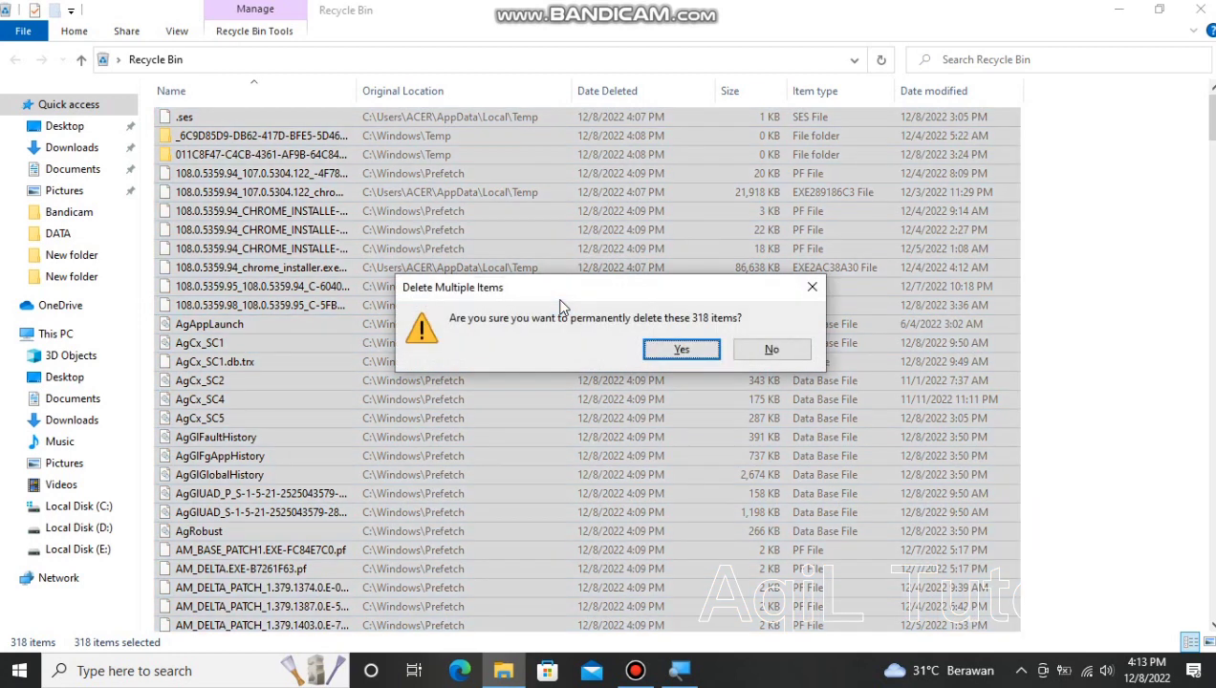
left_click(690, 356)
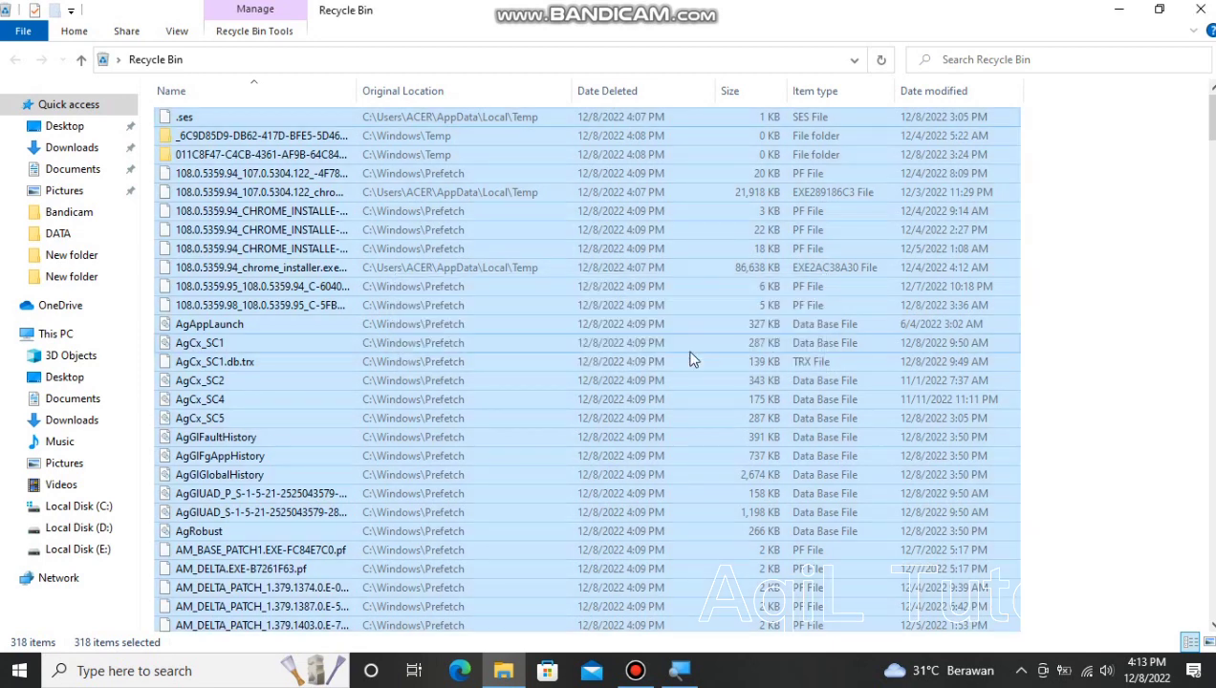
left_click(553, 247)
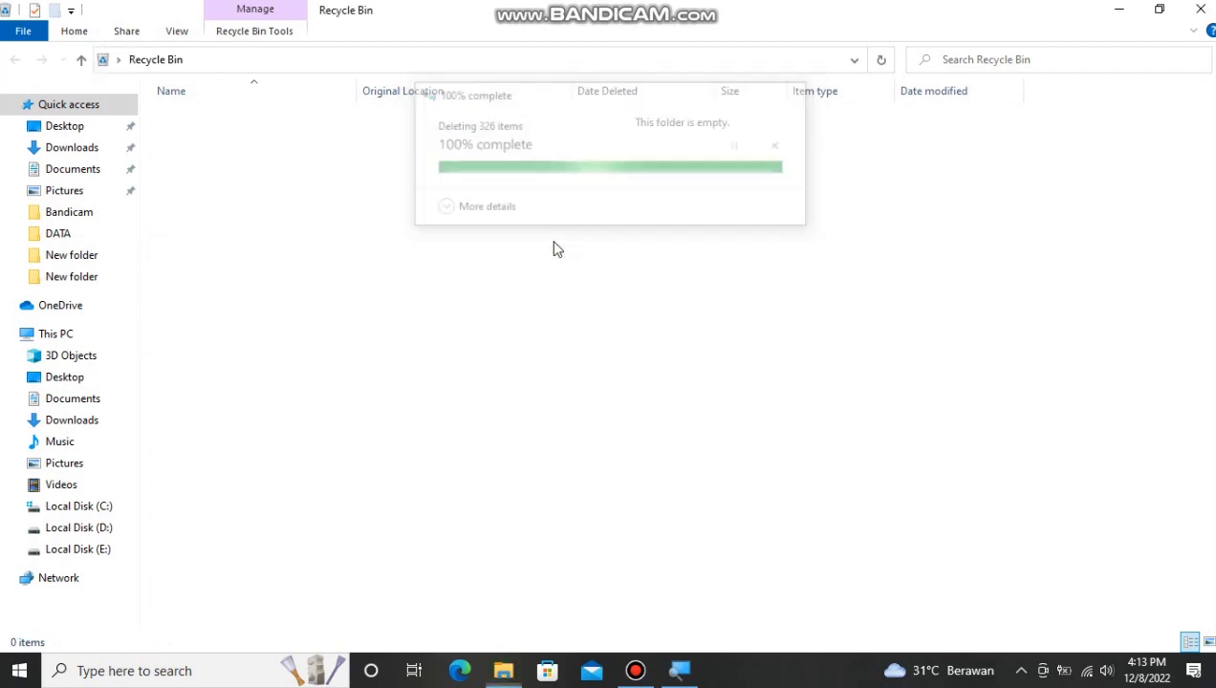
left_click(1200, 9)
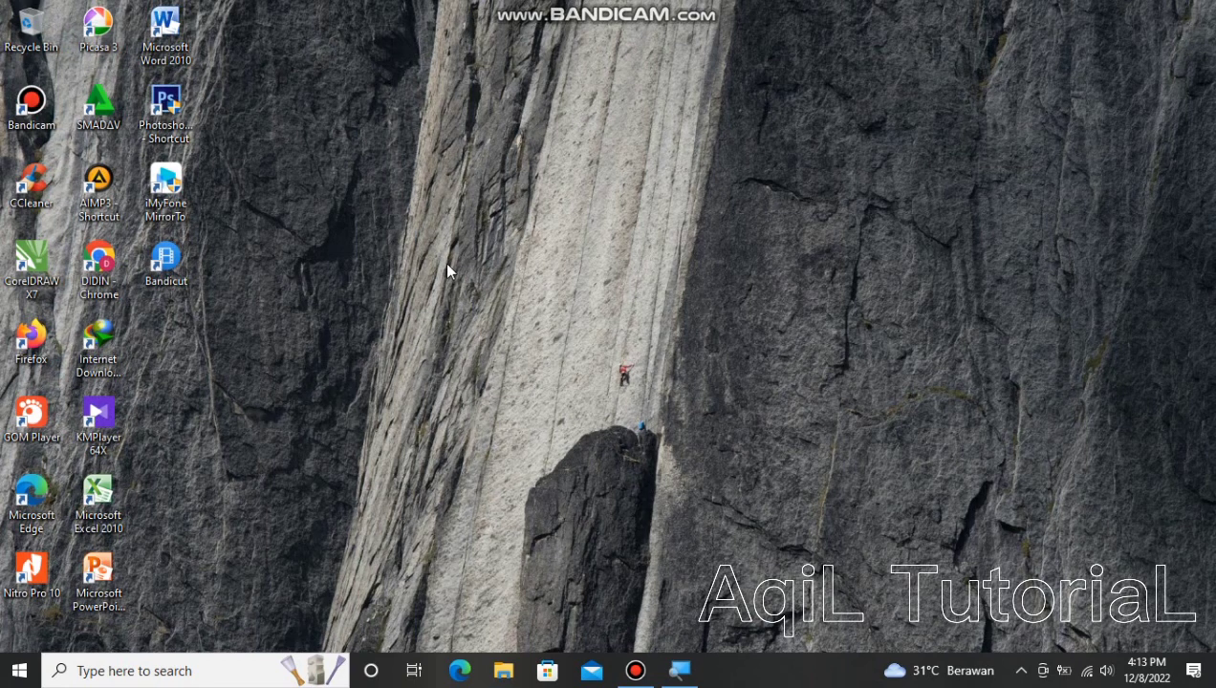